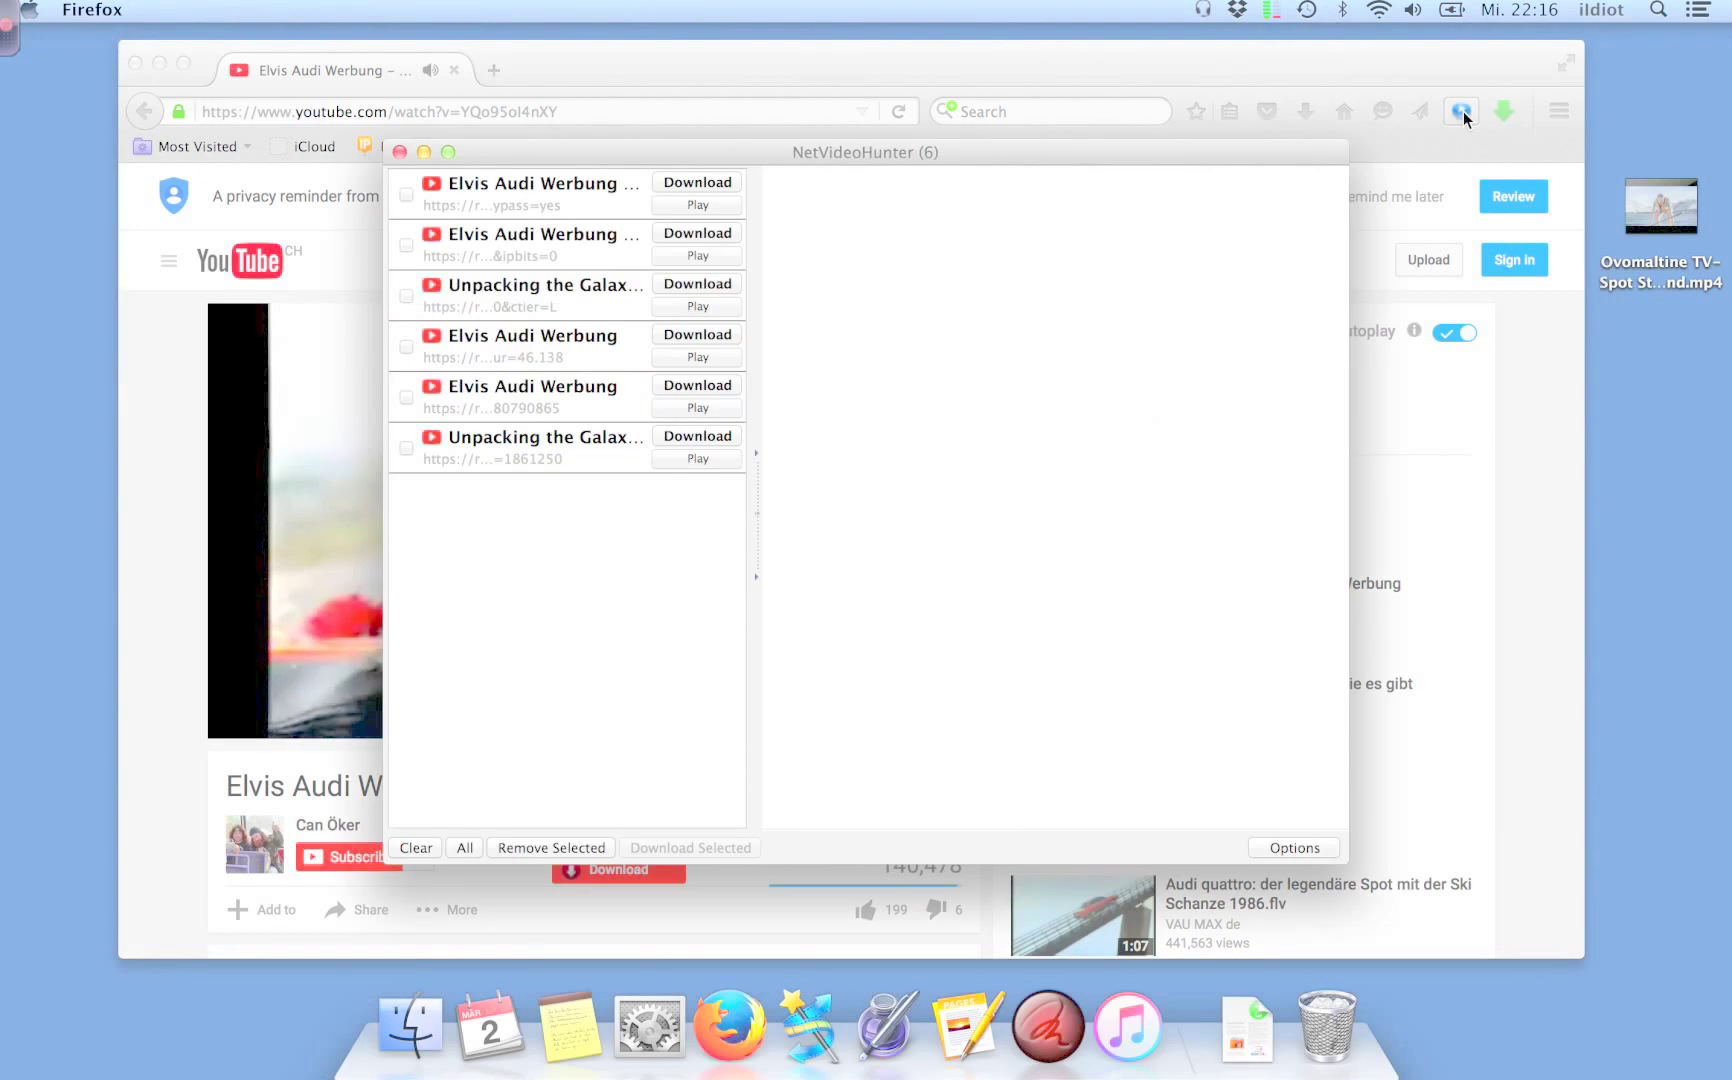
- Download the first captured Elvis Audi Werbung video to Schreibtisch as "Elvis Audi Werbung – YouTube.mp4" and close NetVideoHunter
left_click(683, 185)
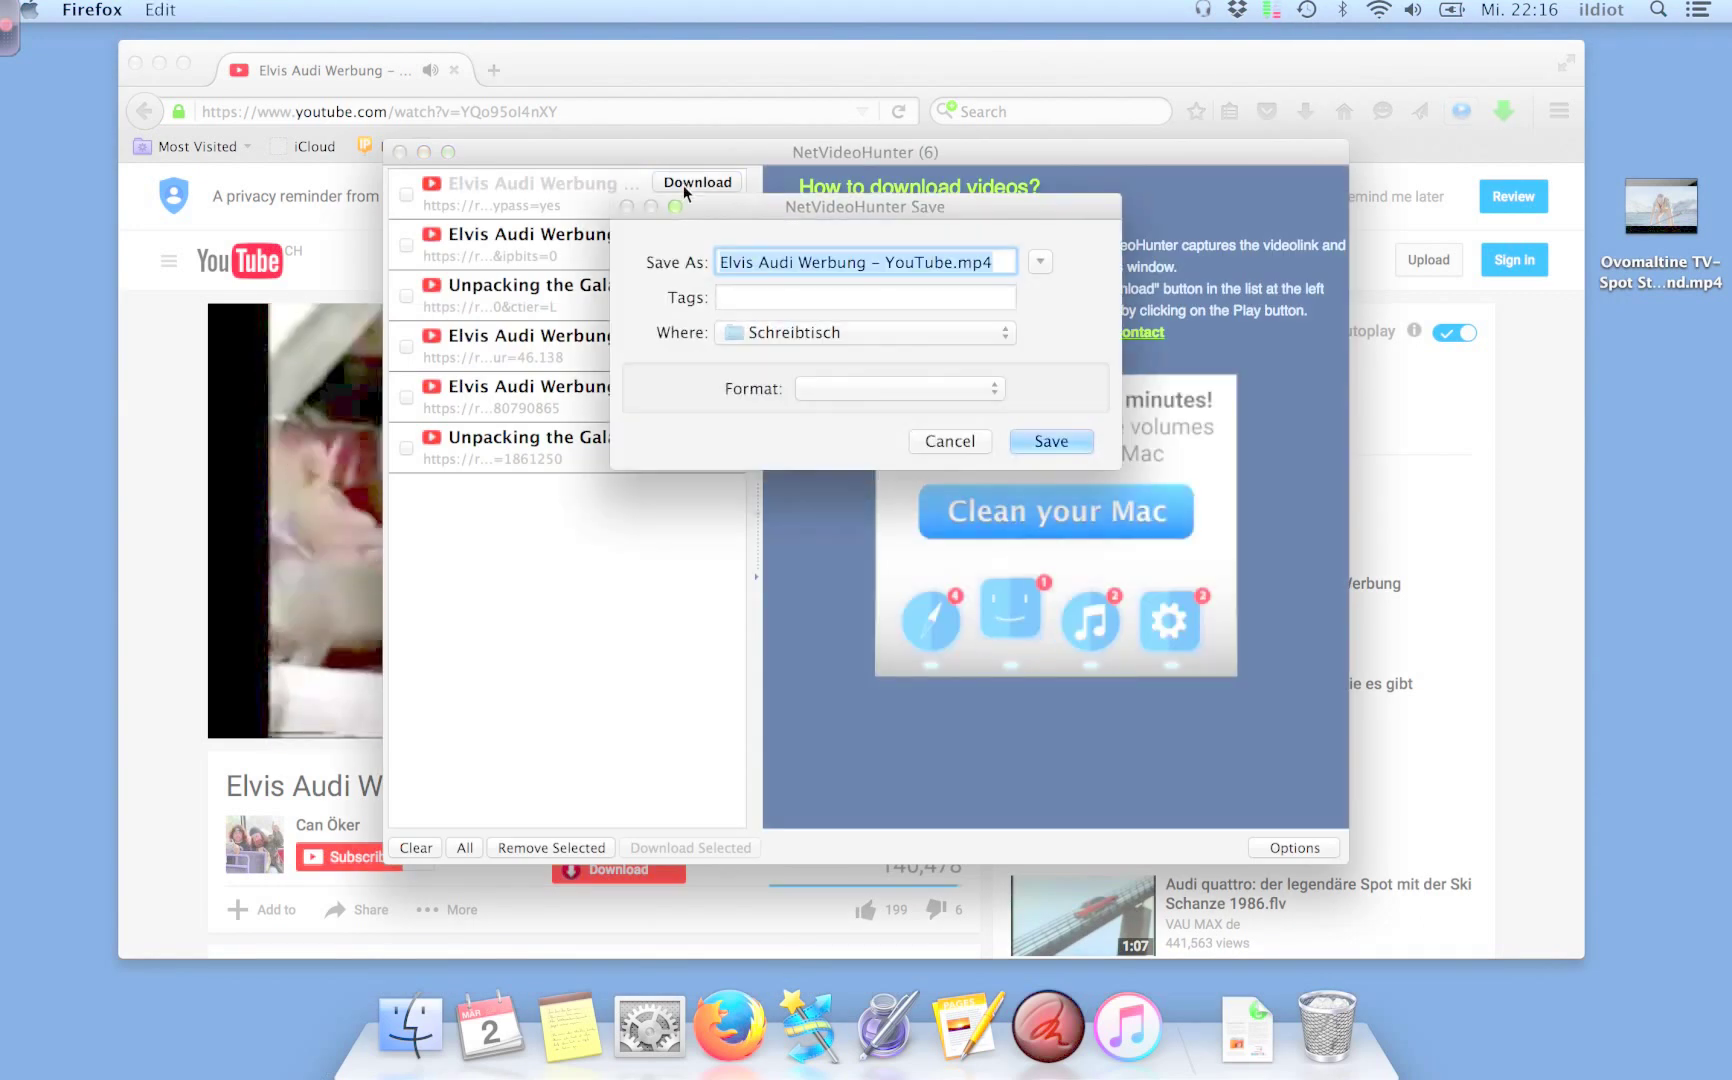
left_click(1051, 442)
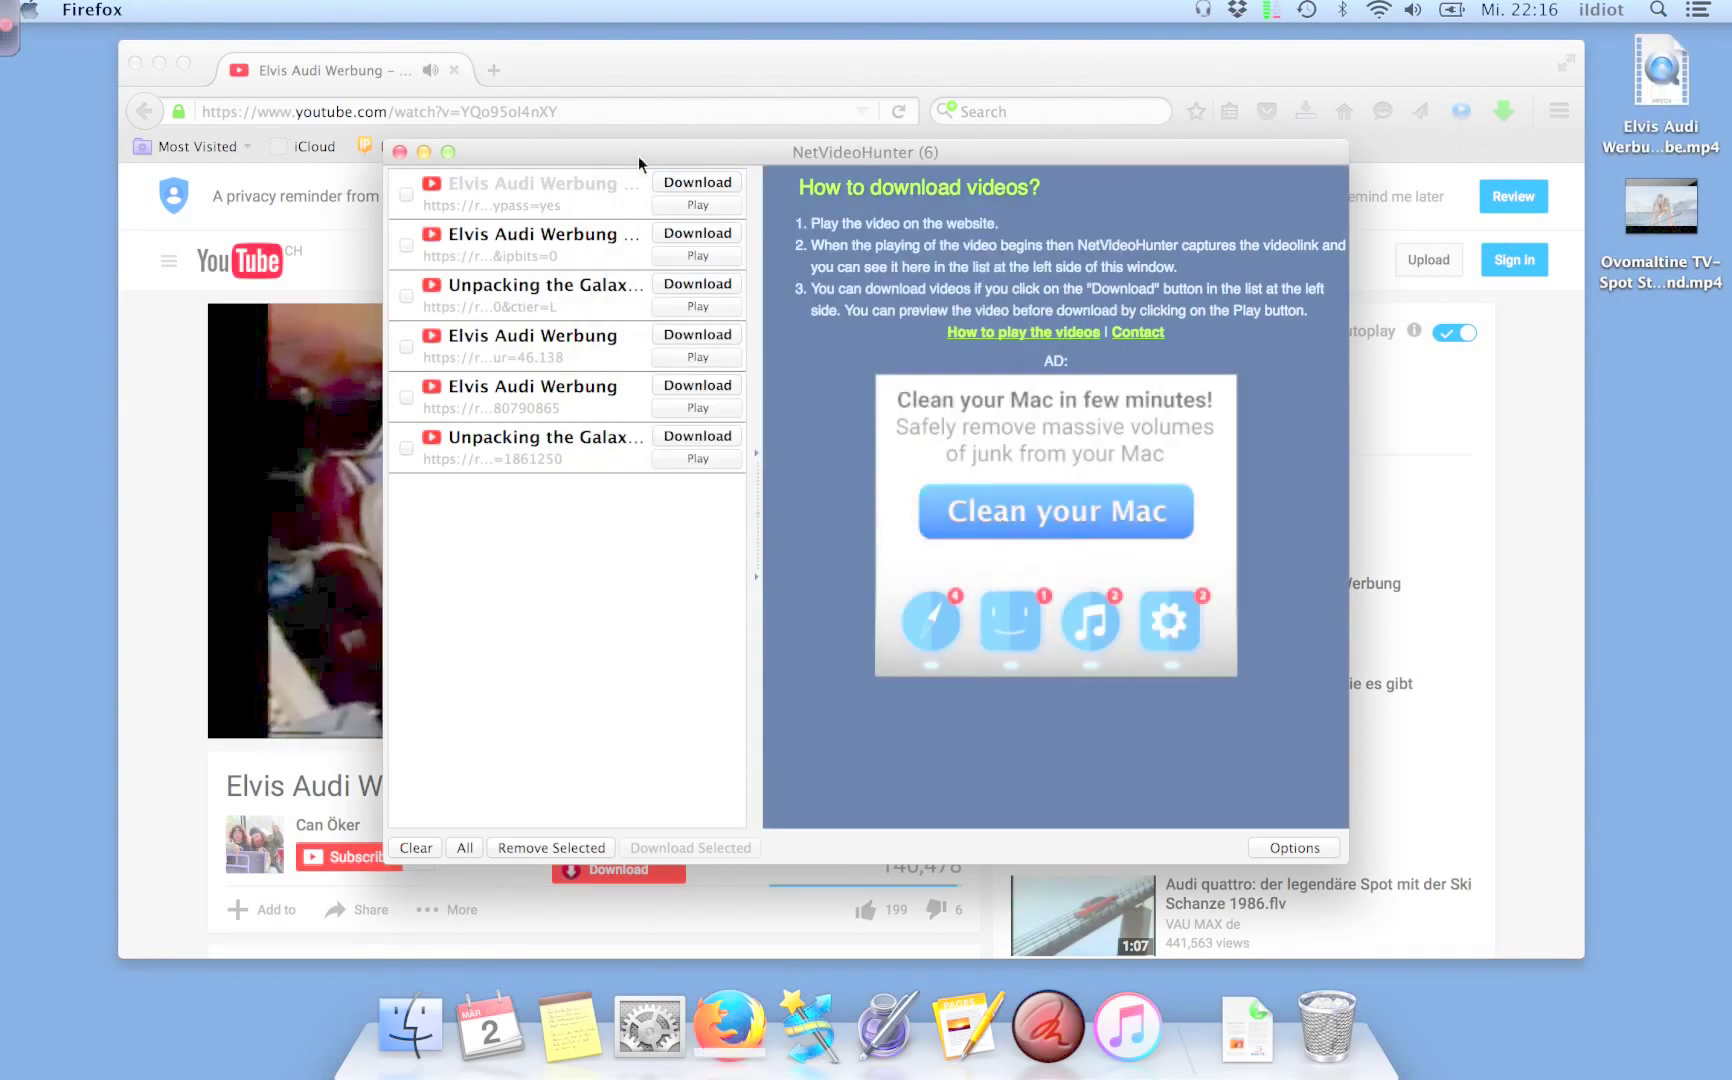
left_click(400, 152)
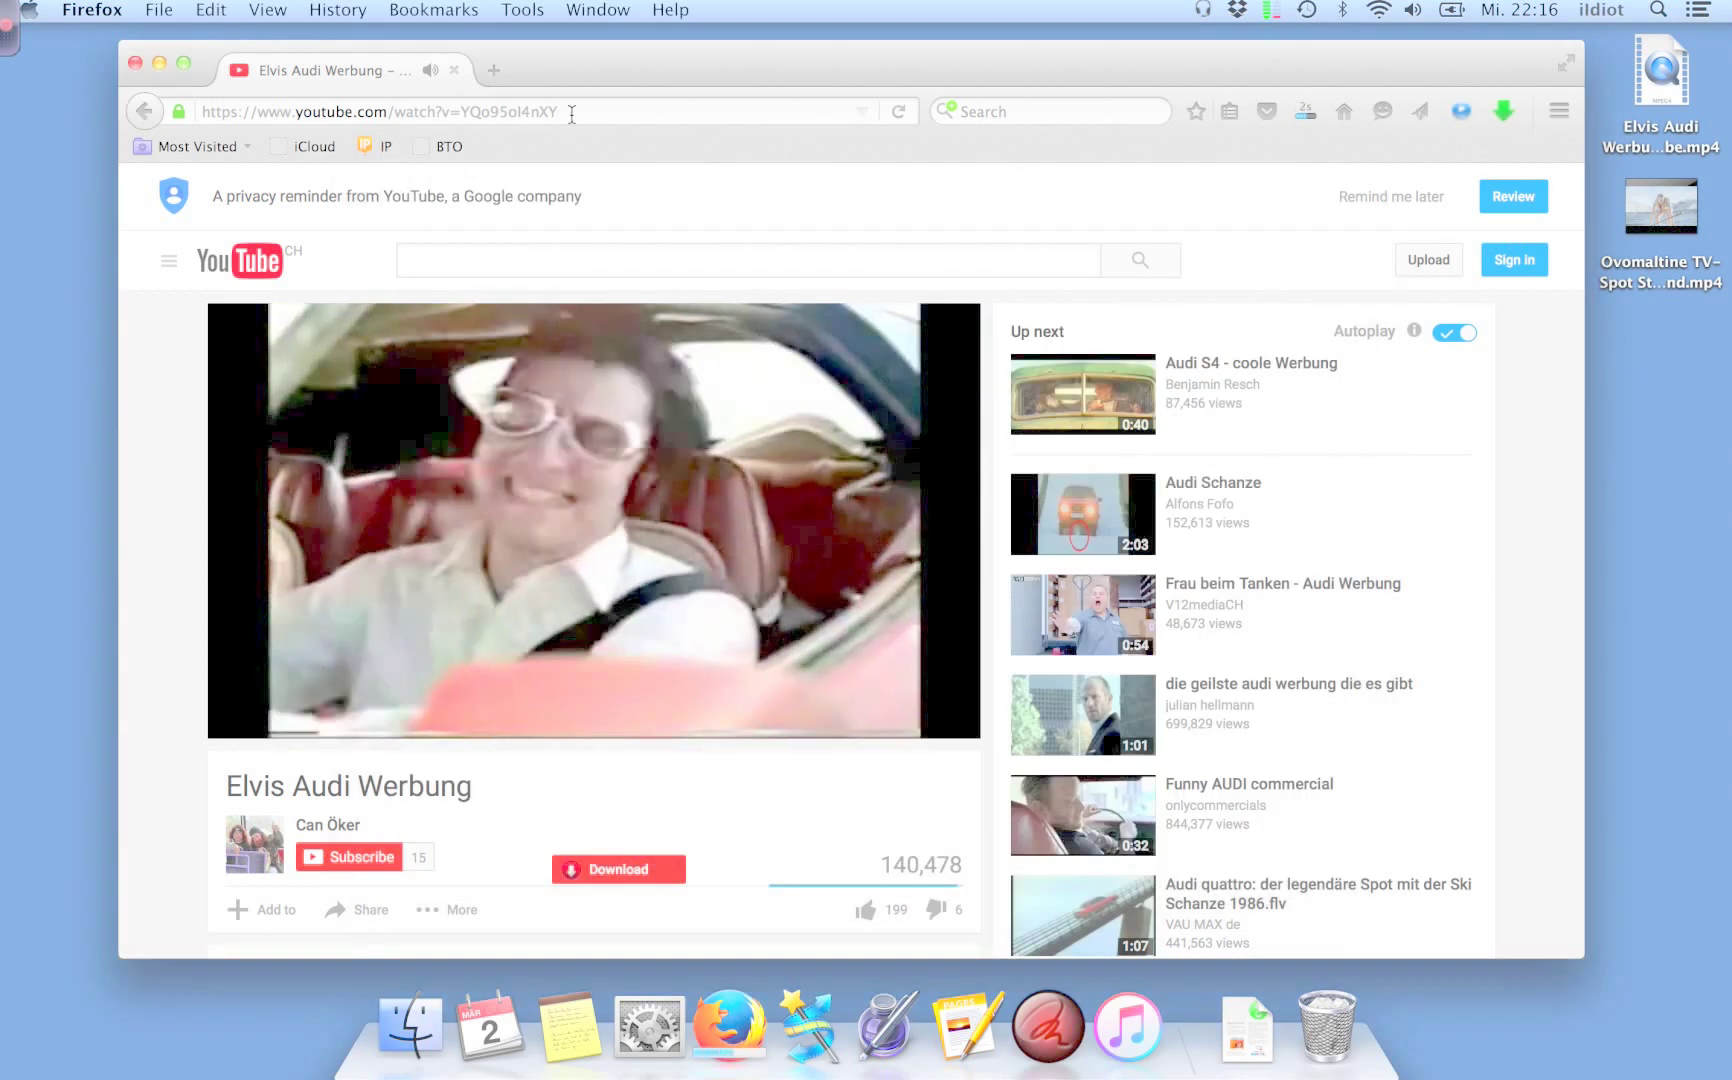
- Search YouTube for "bmw rocket" and open the BMW M5 E39 Rocket Commercial video
left_click(503, 267)
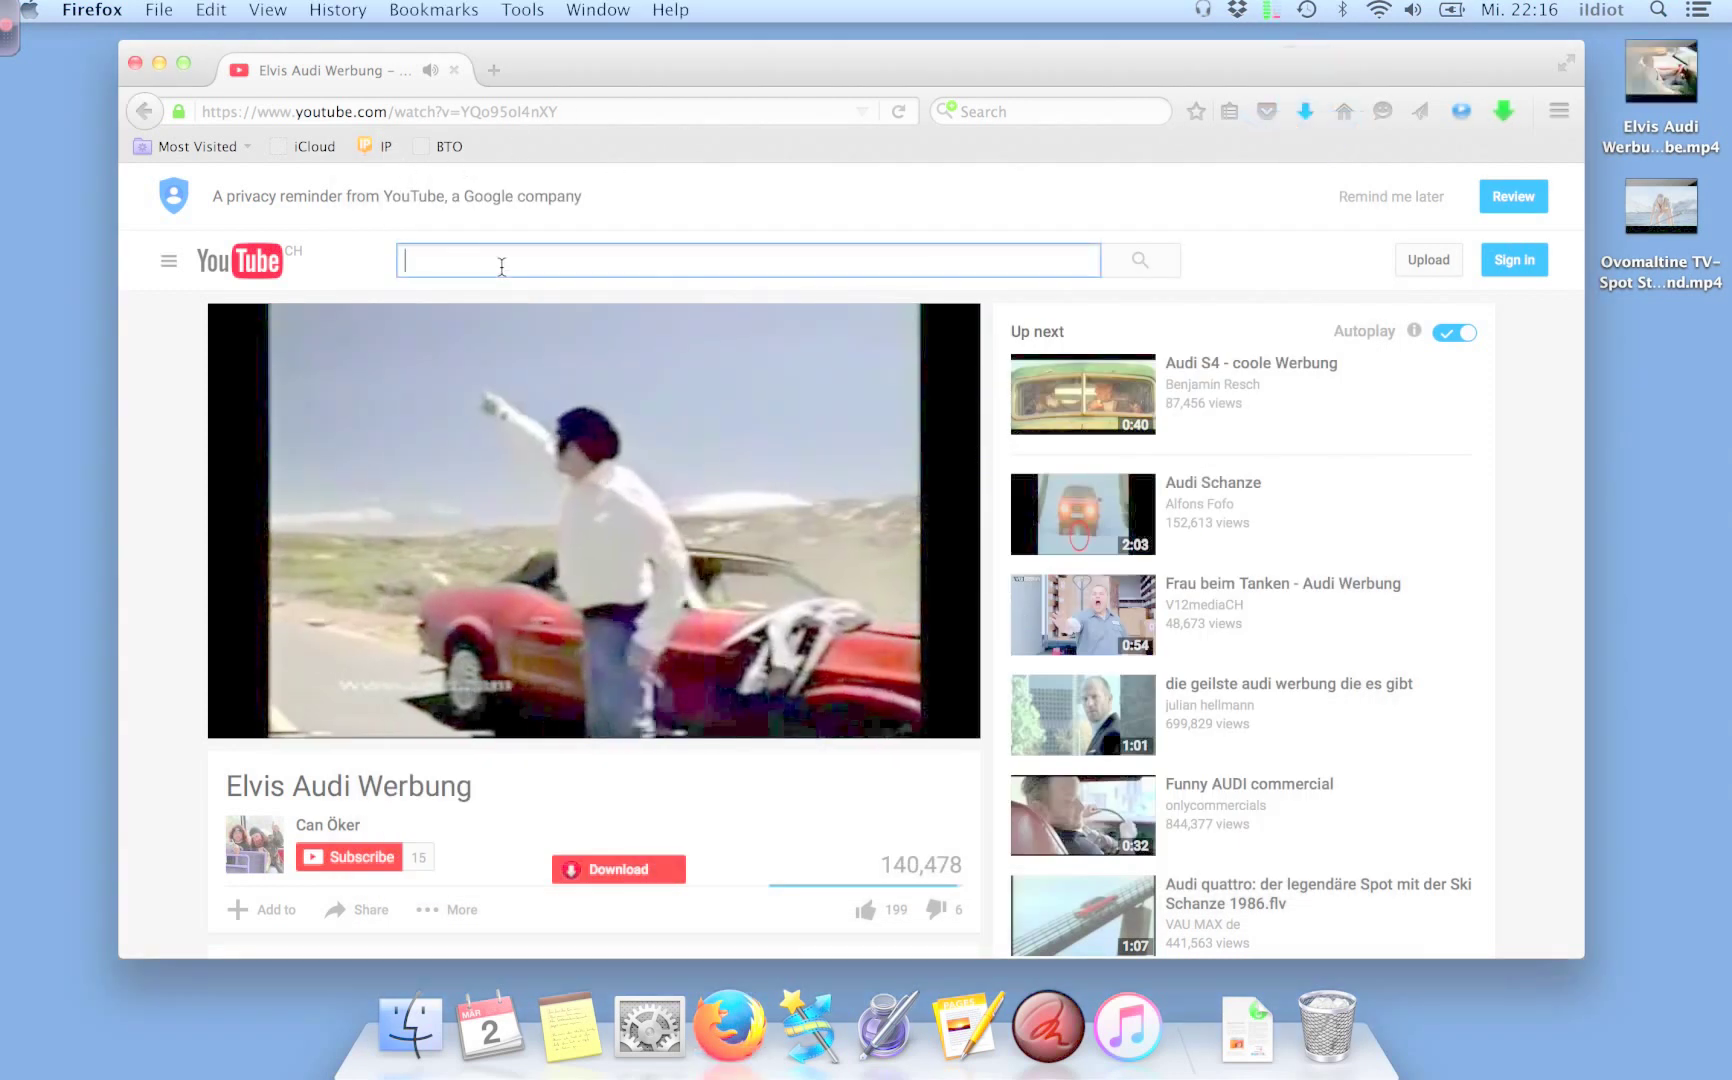
type("bm")
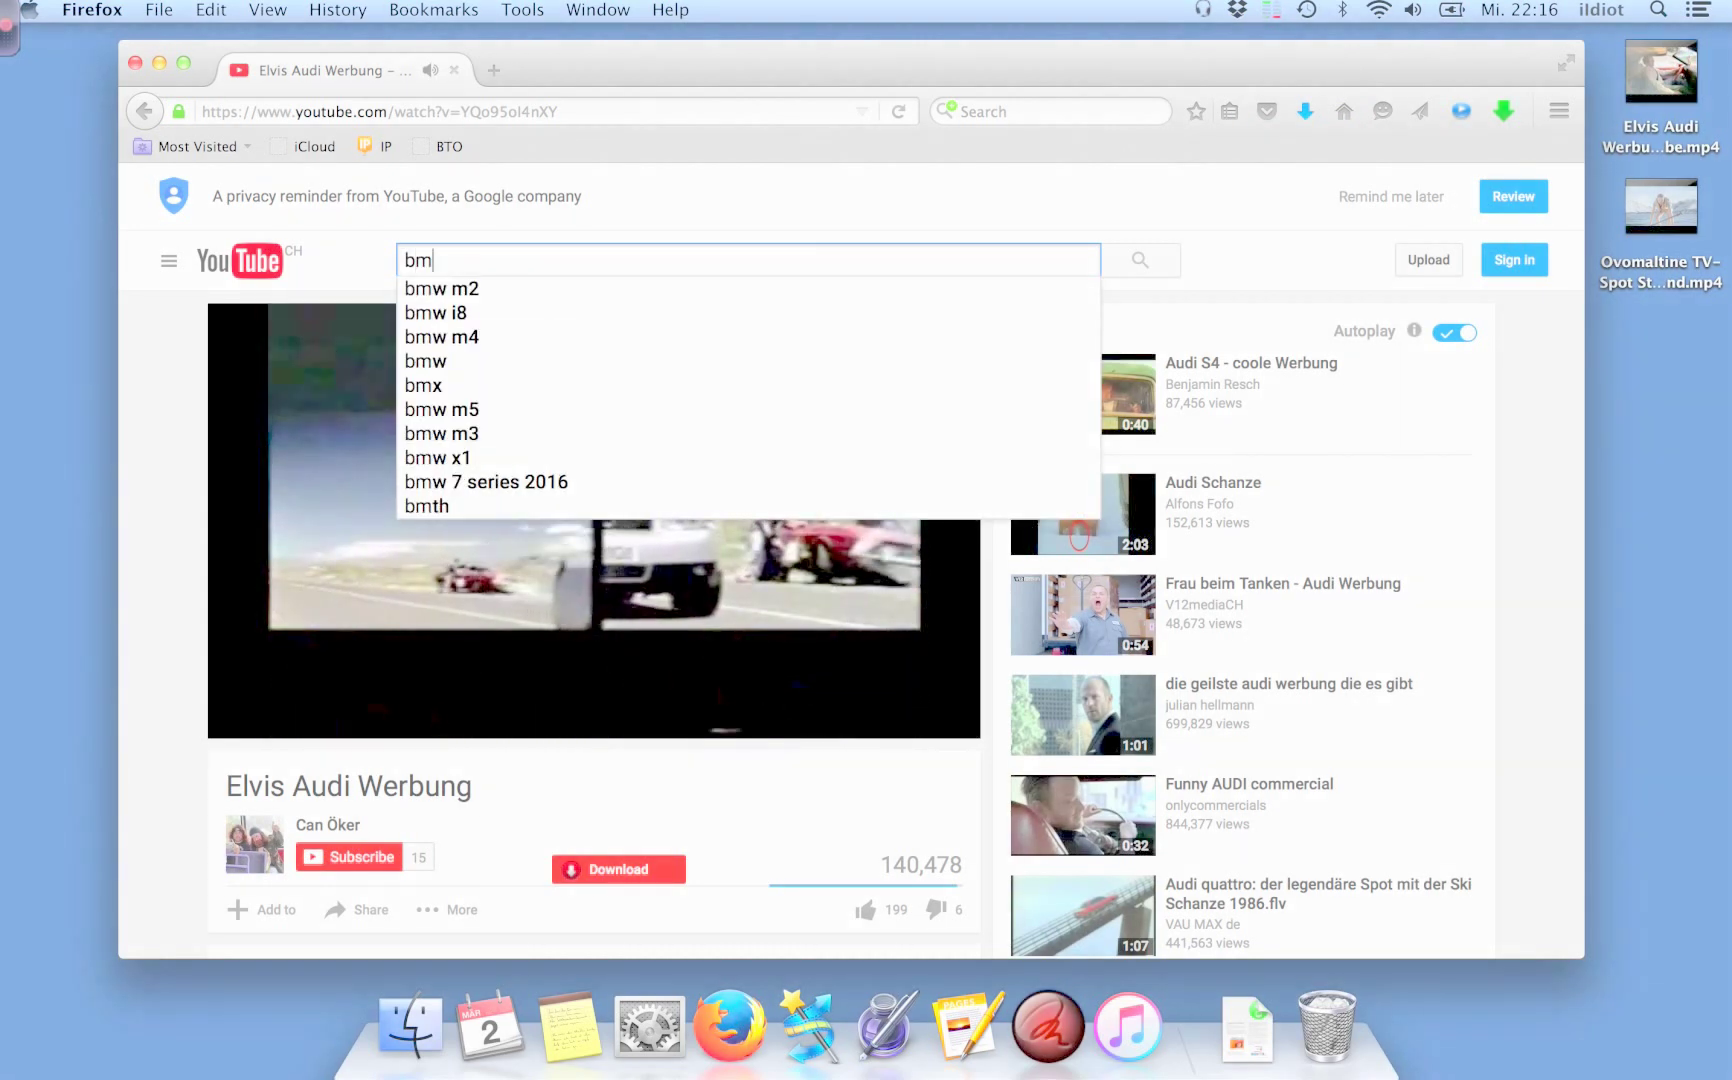
type("w ")
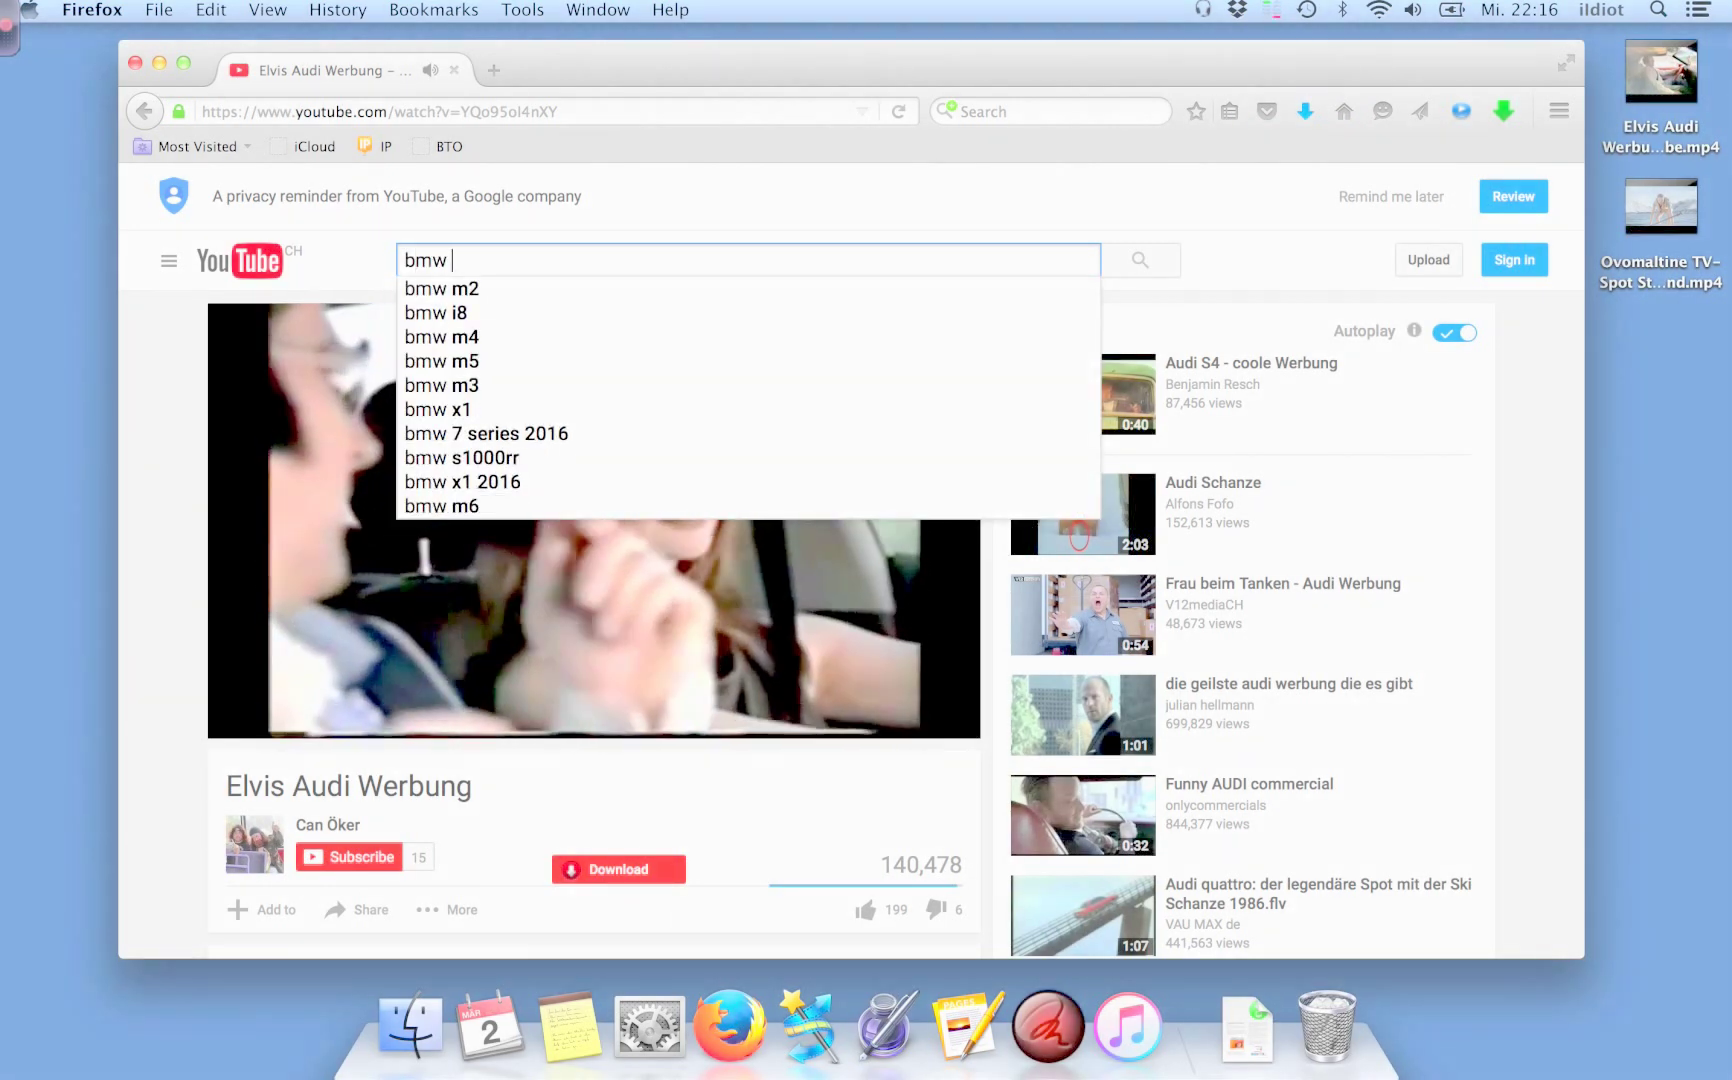
type("reocke")
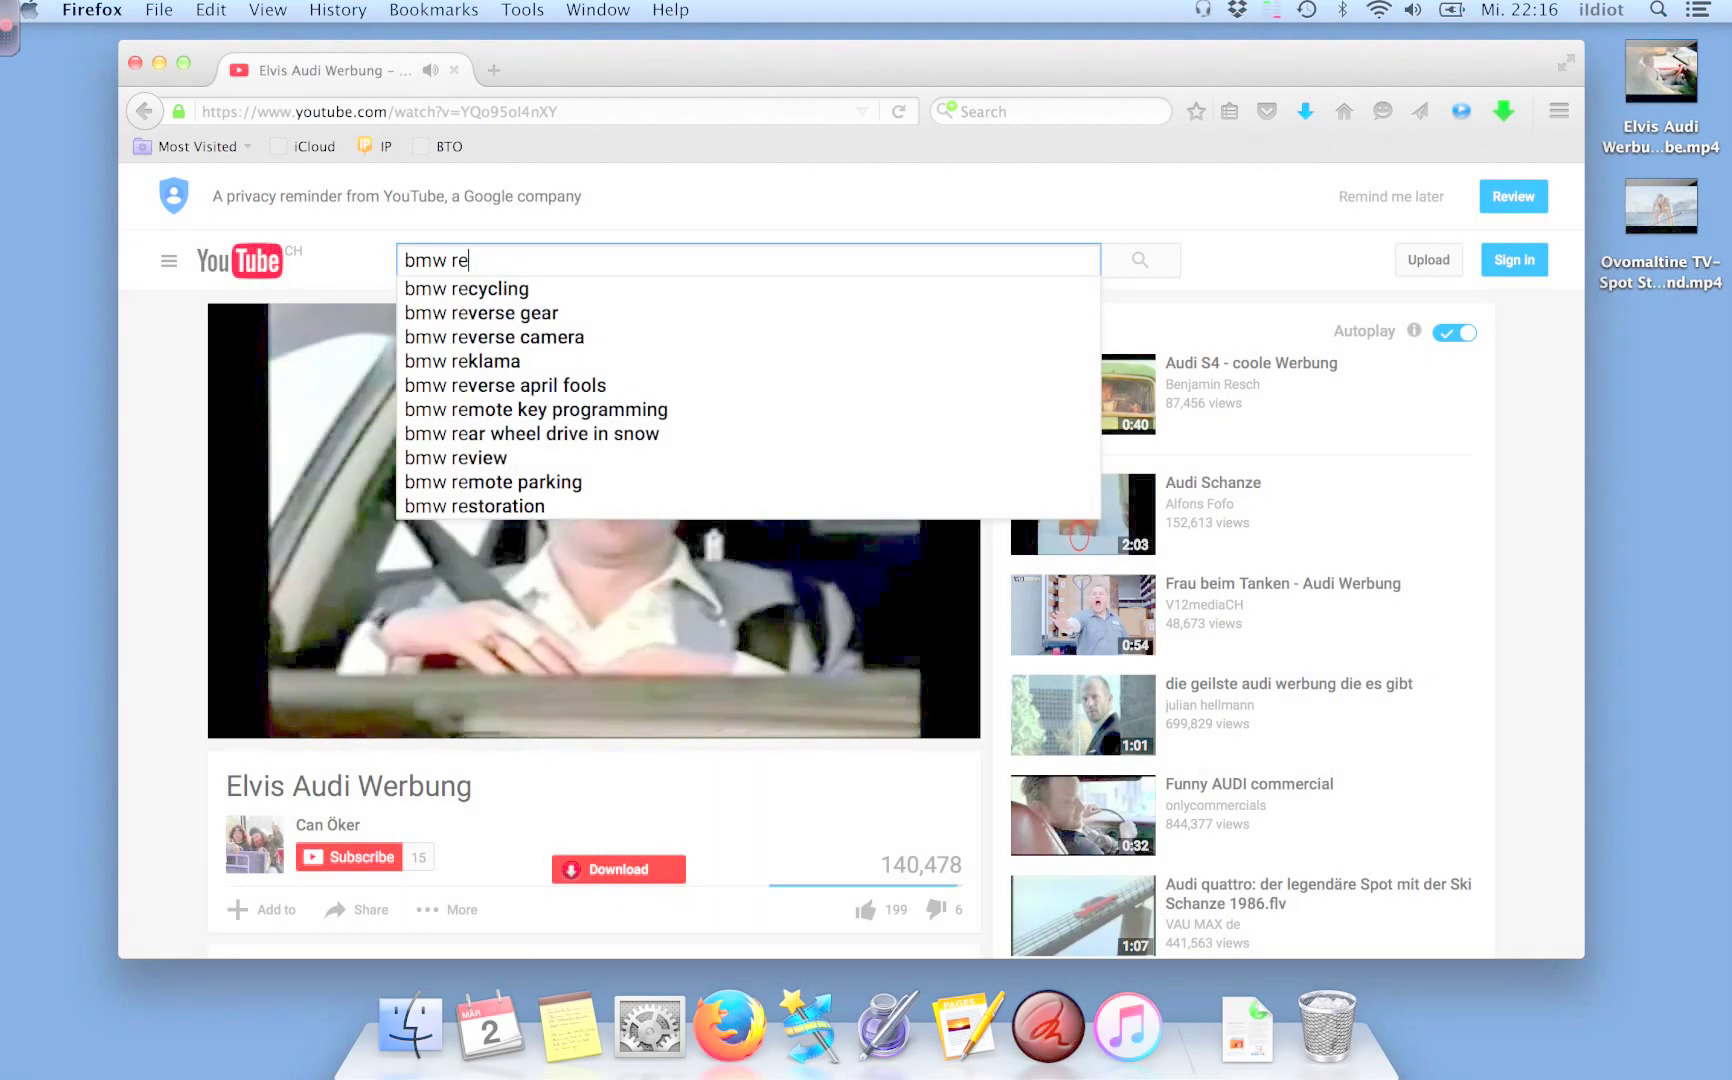
key("BackSpace")
key("BackSpace")
key("BackSpace")
key("BackSpace")
key("BackSpace")
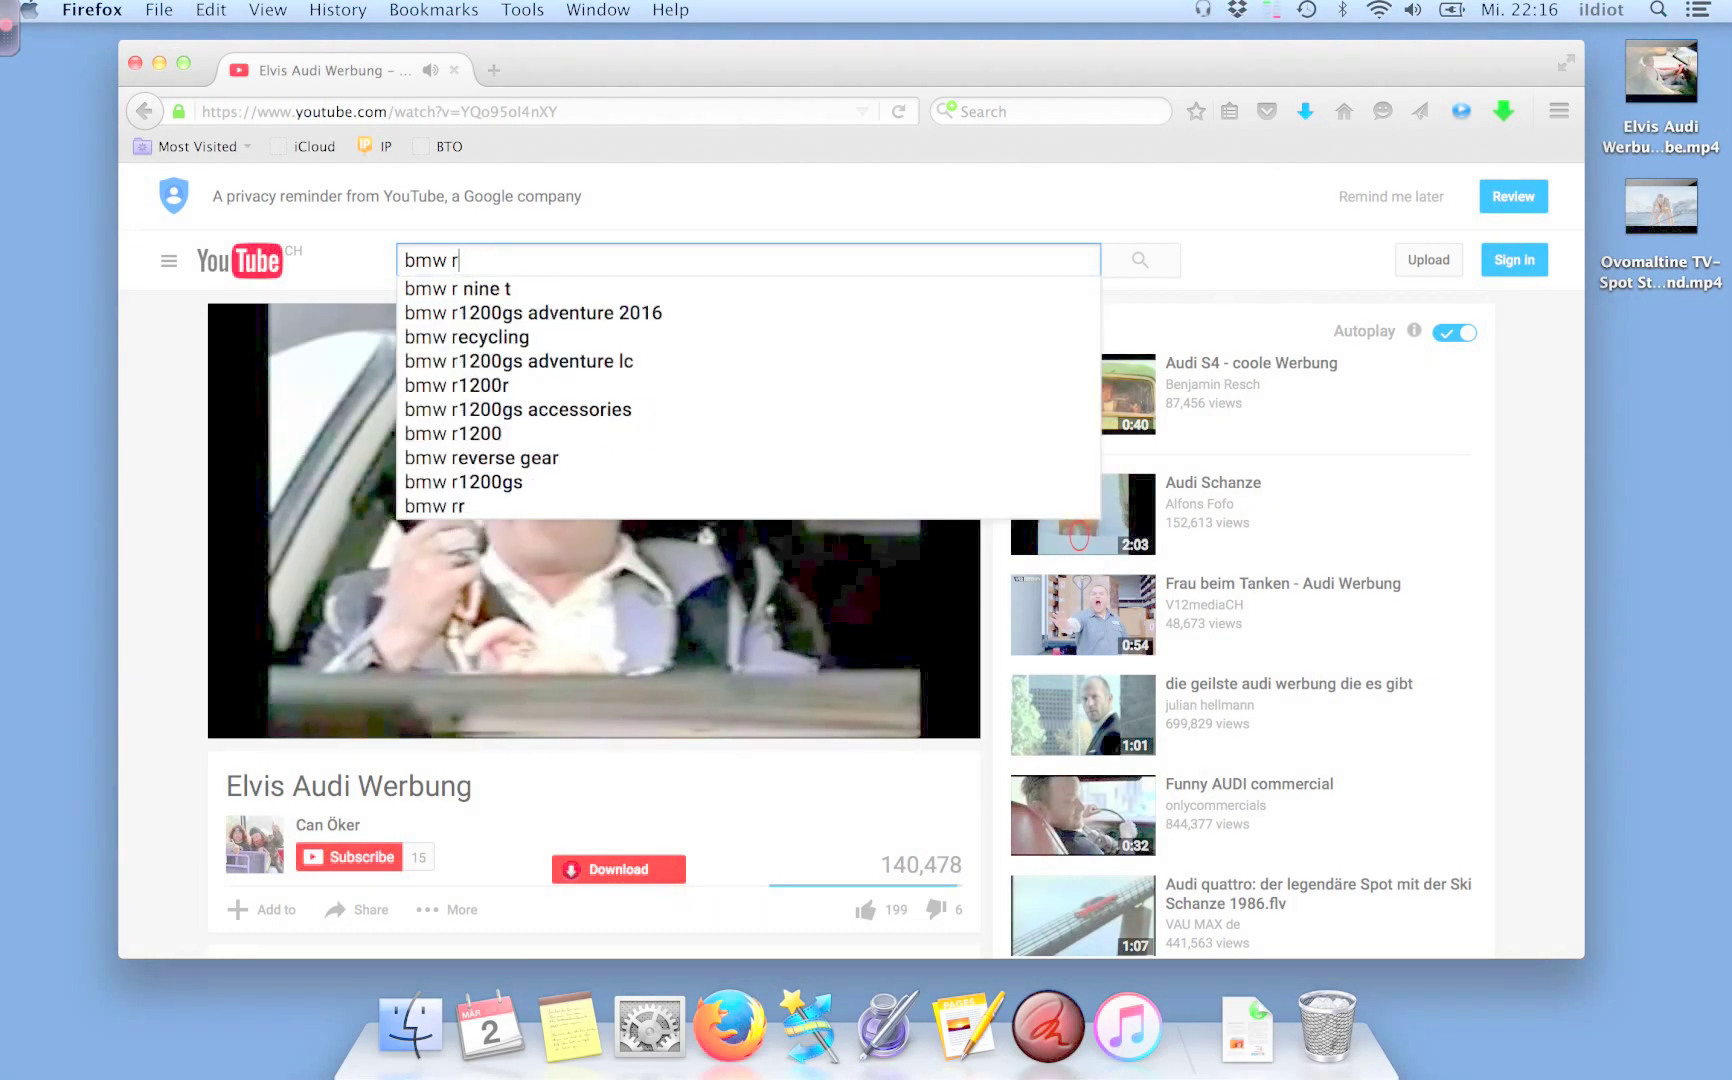
type("ocket")
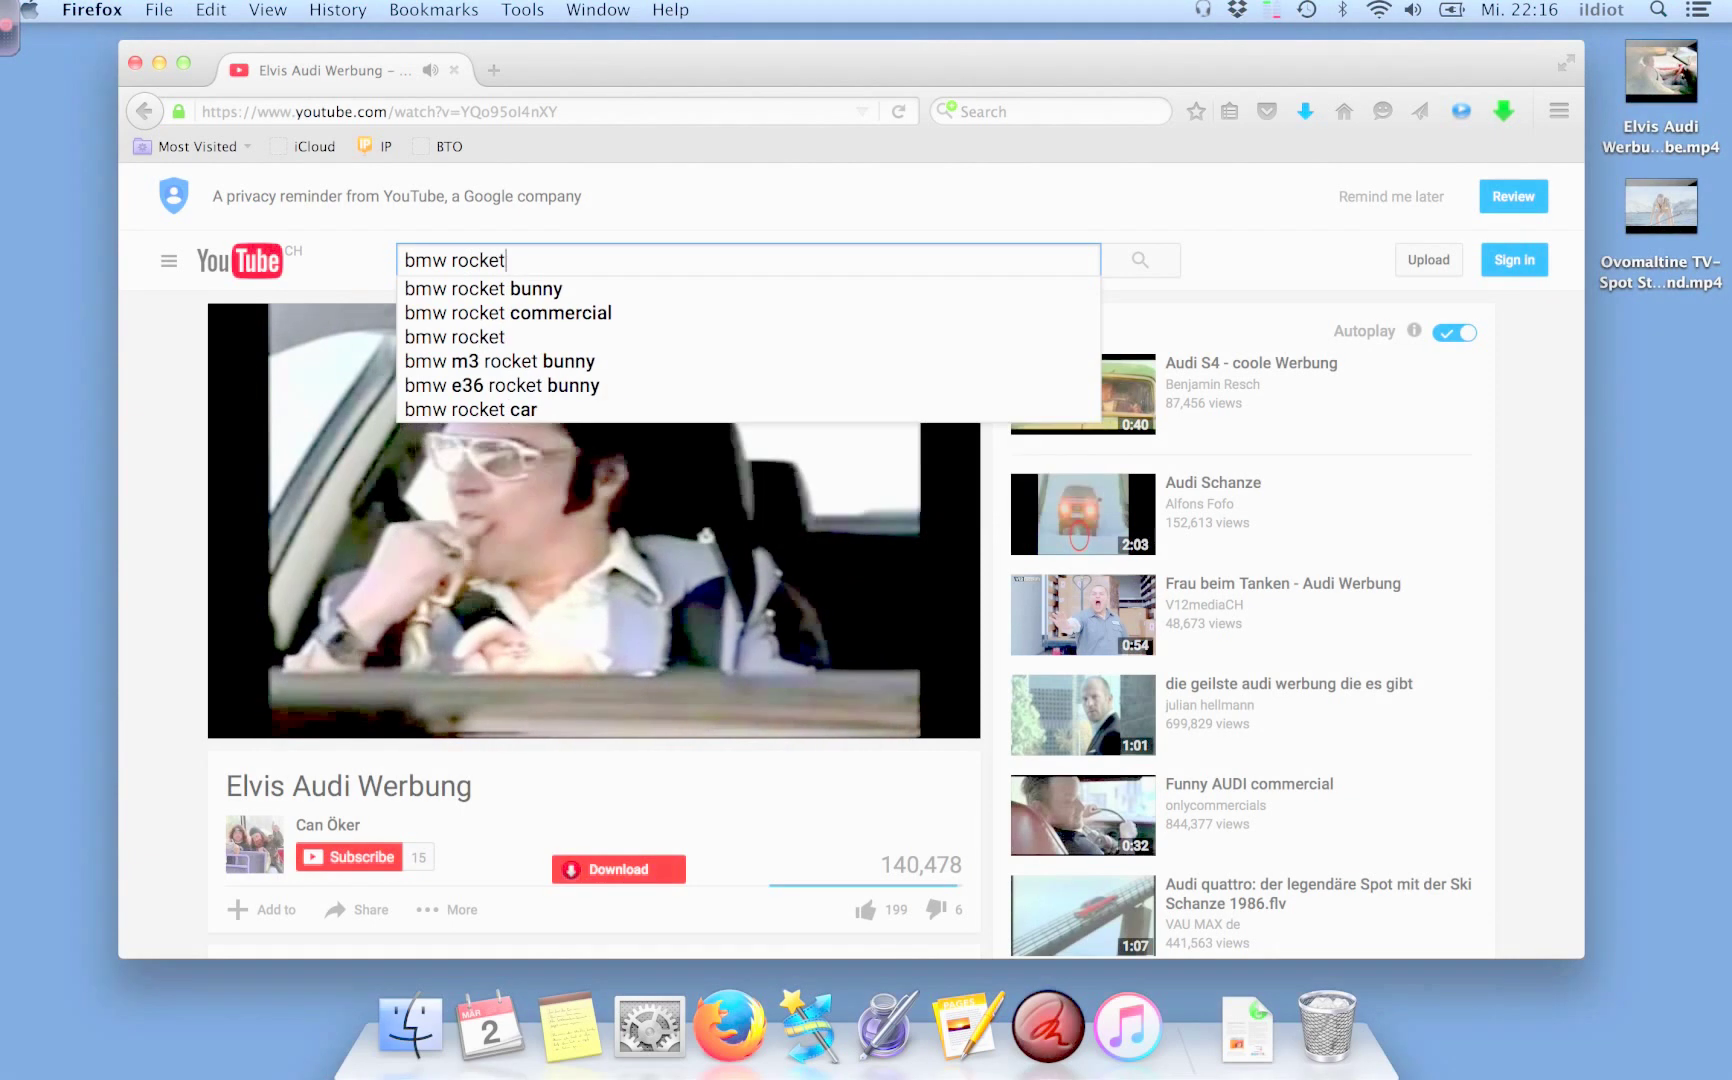
key("Return")
left_click(616, 371)
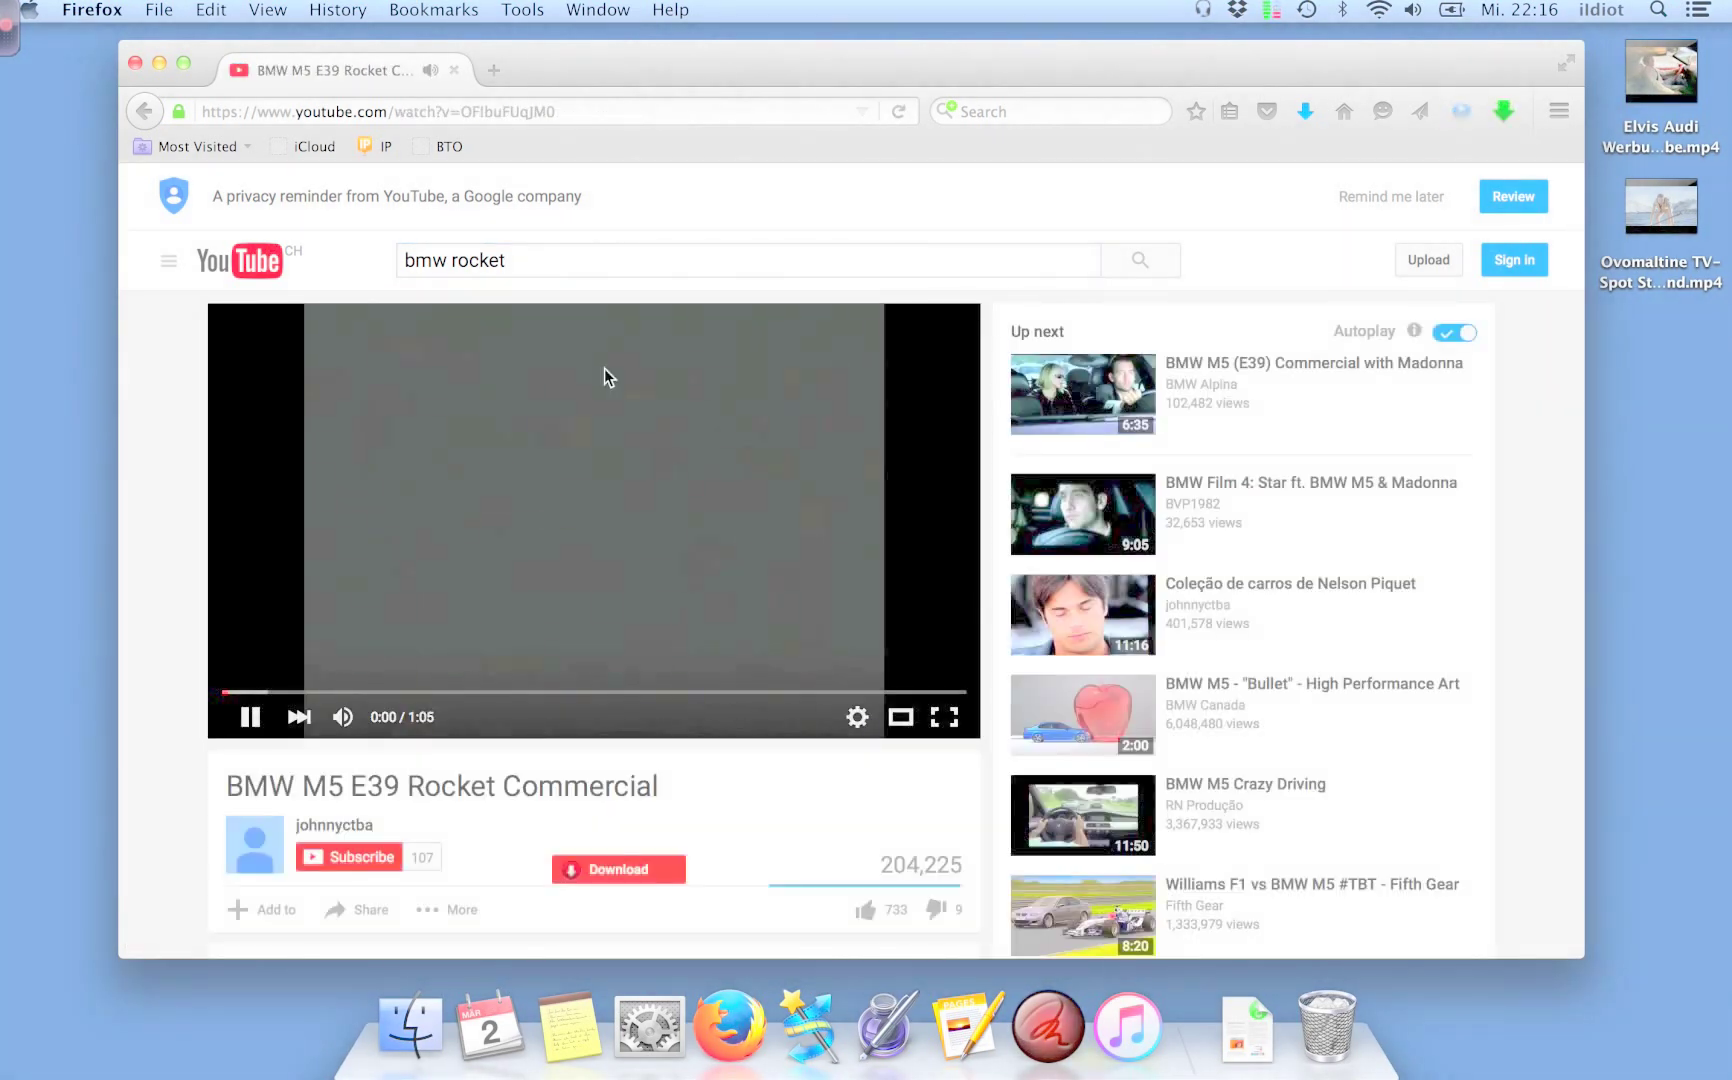
- Download the BMW M5 E39 Rocket Commercial with NetVideoHunter to Schreibtisch as "BMW M5 E39 Rocket Commercial.mp4" and close the downloader window
left_click(1461, 111)
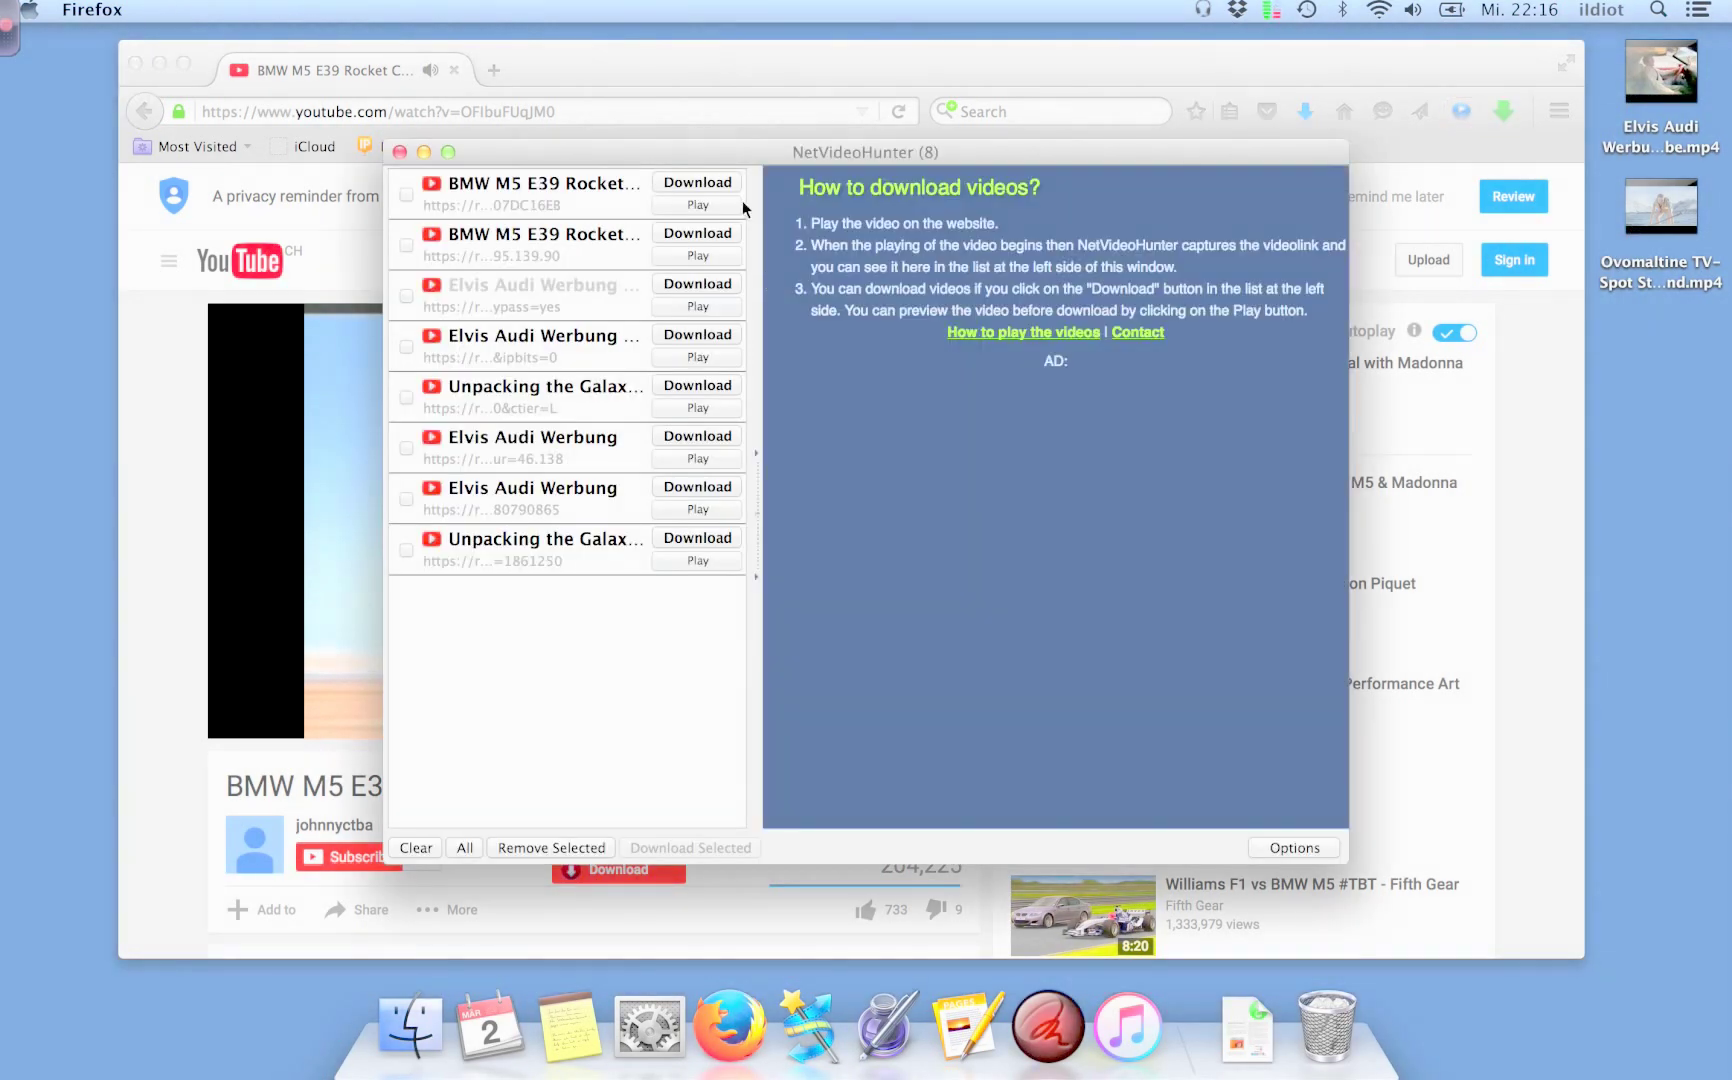
left_click(704, 183)
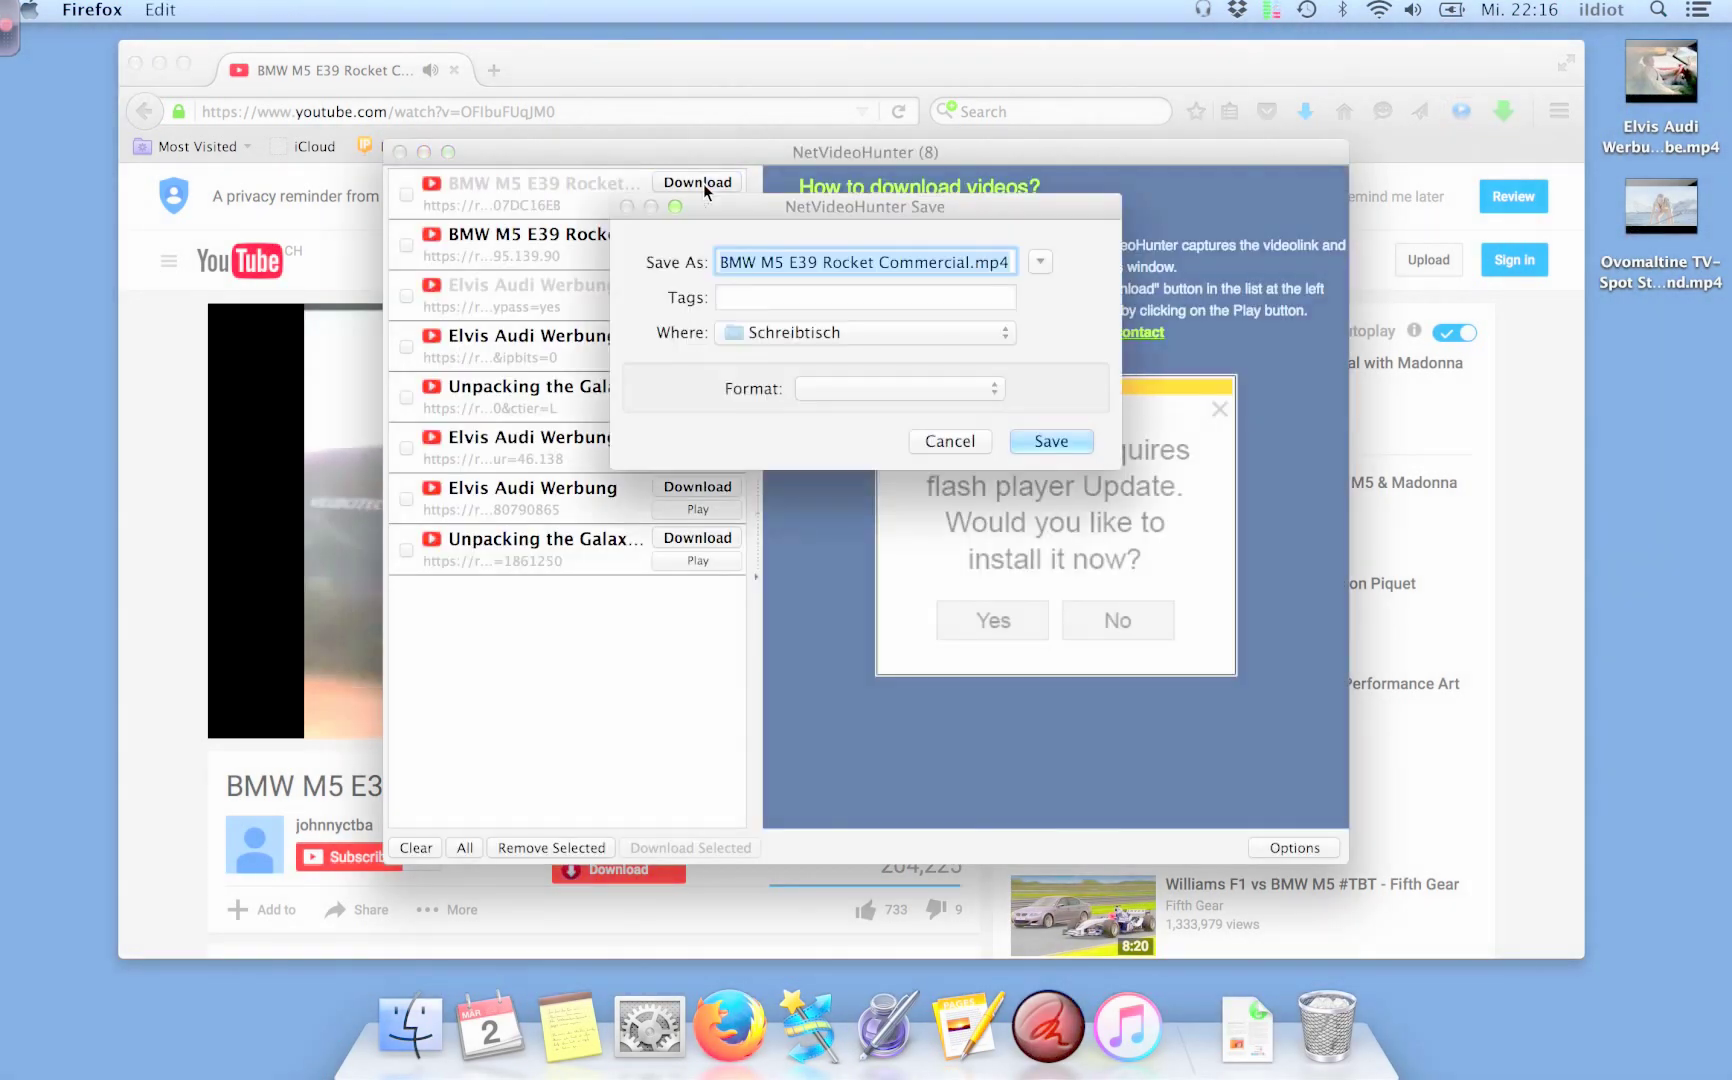
left_click(1051, 436)
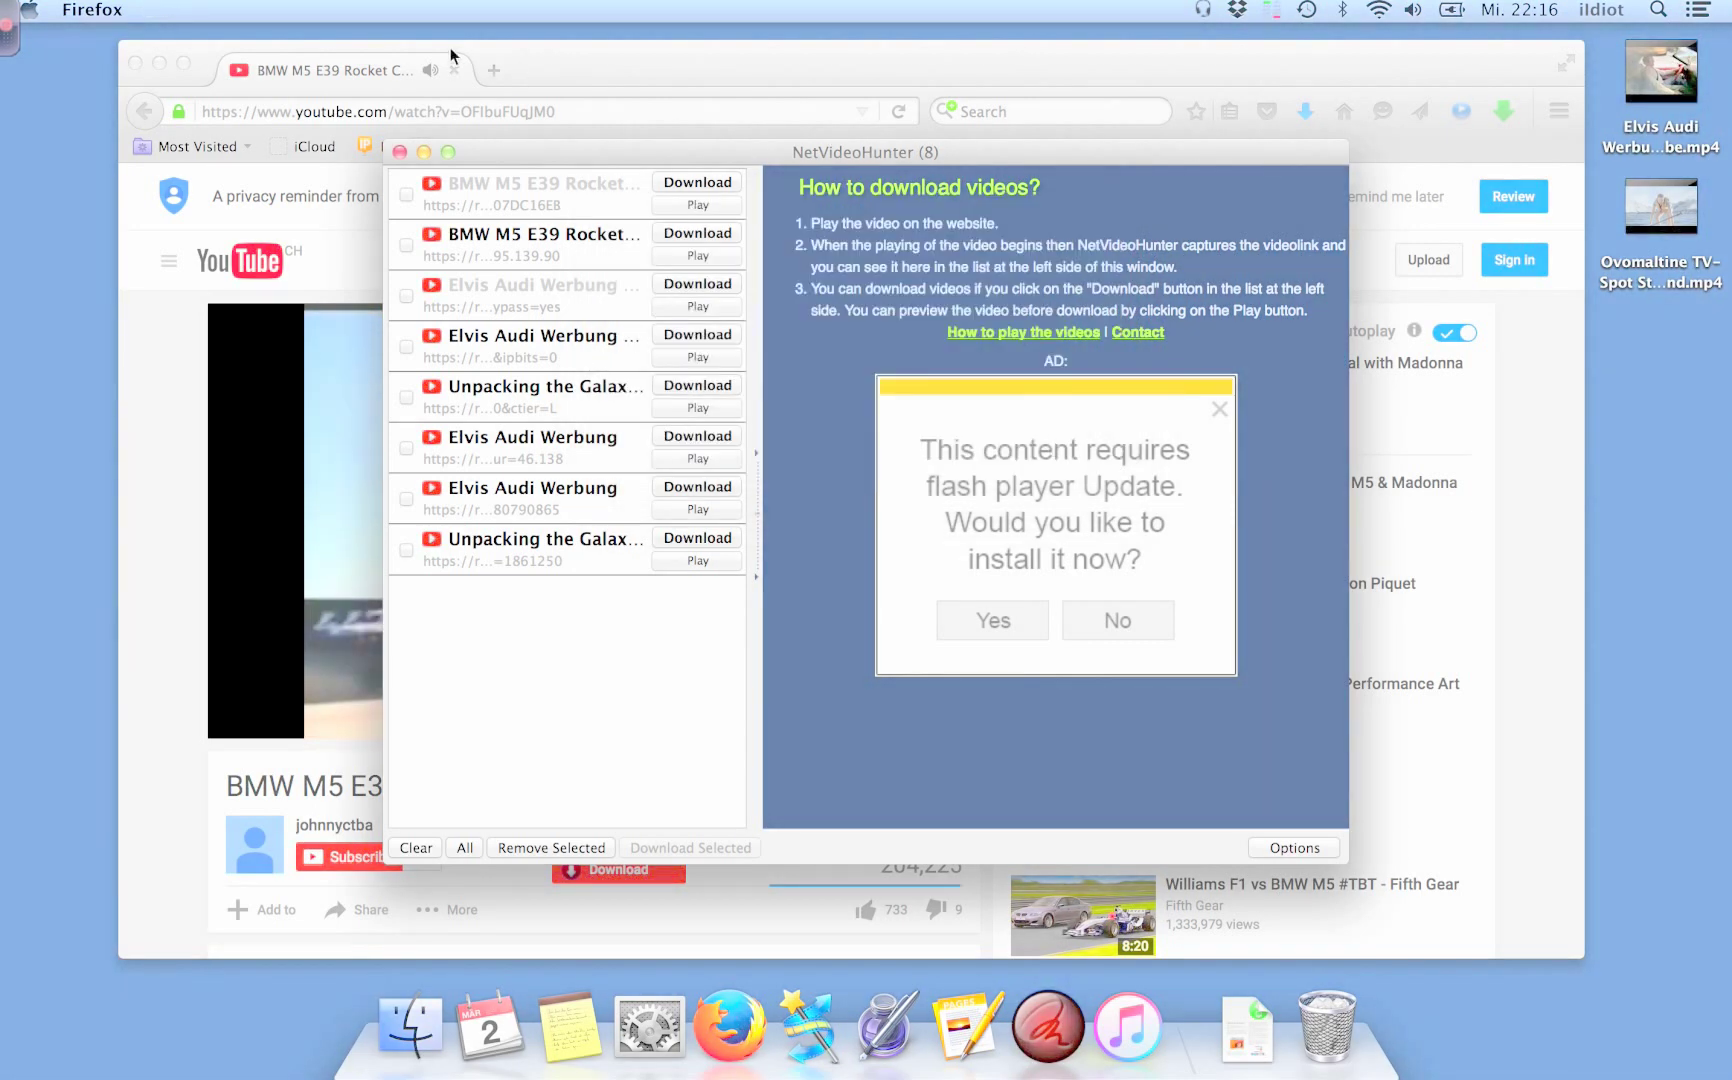
left_click(399, 152)
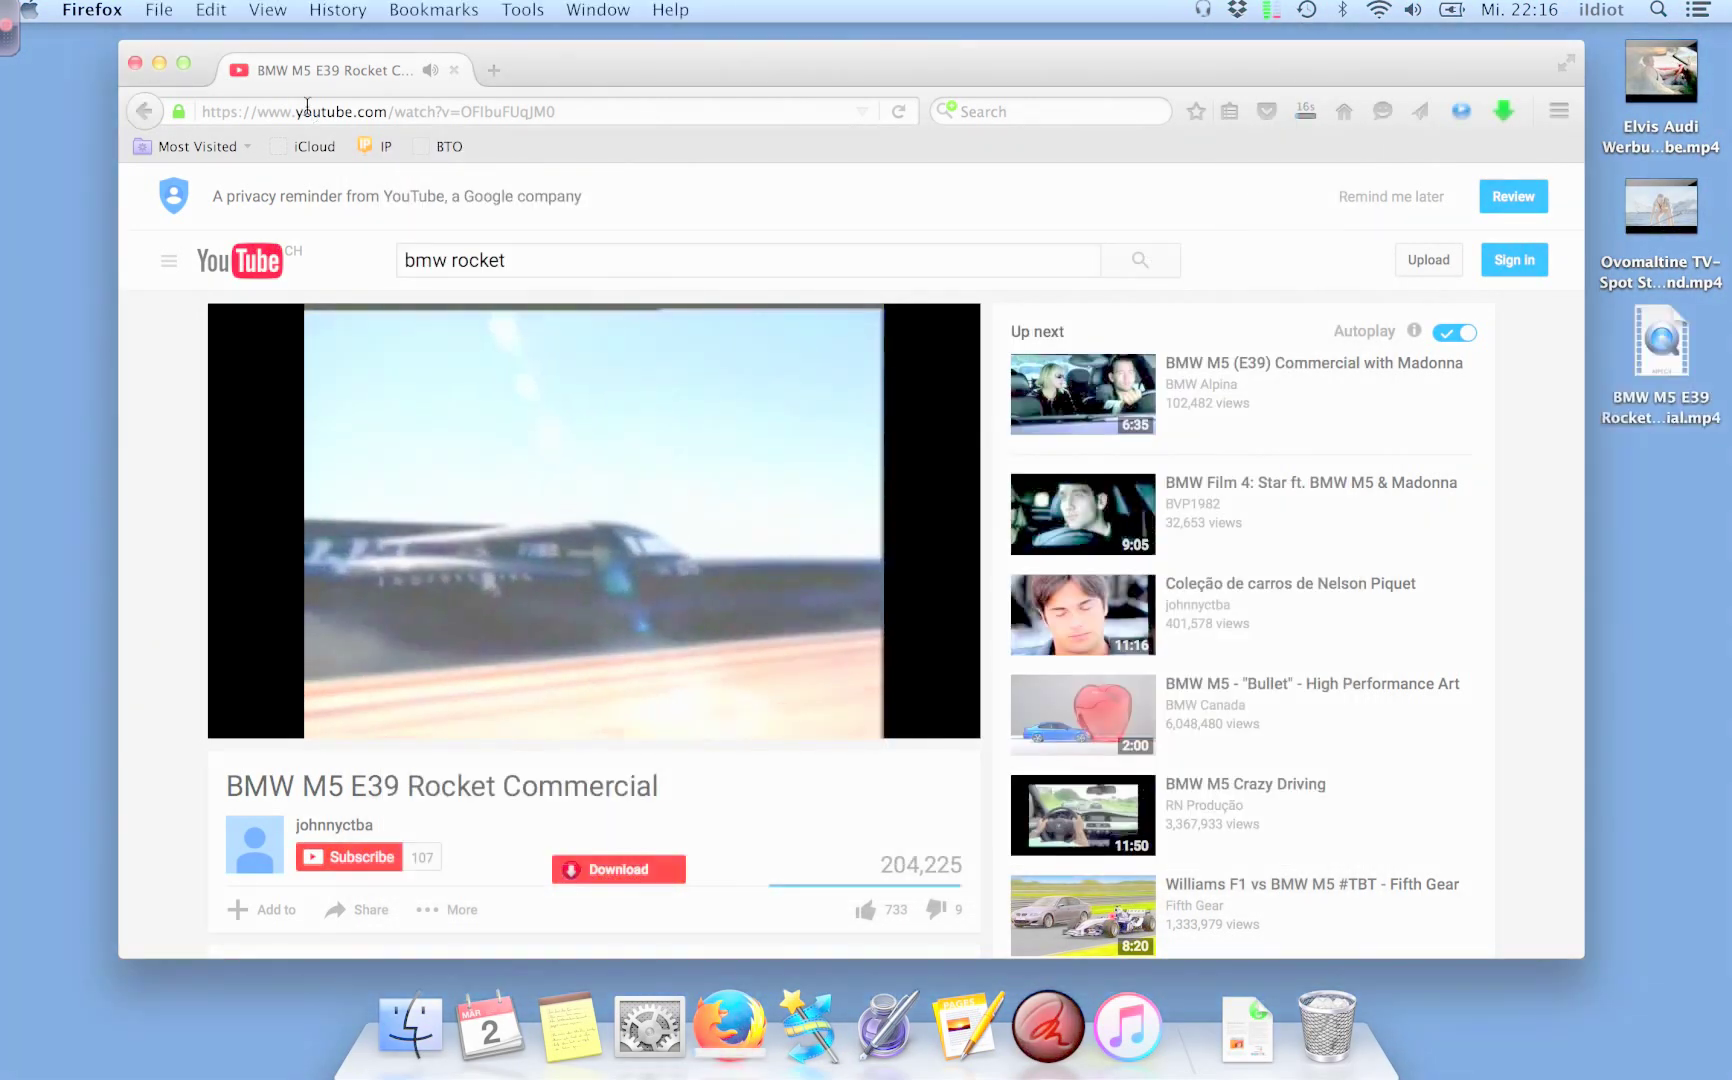
- Pause the BMW video and switch from the browser, minimized out of the way, to iTunes
scroll(608, 616, "down", 1)
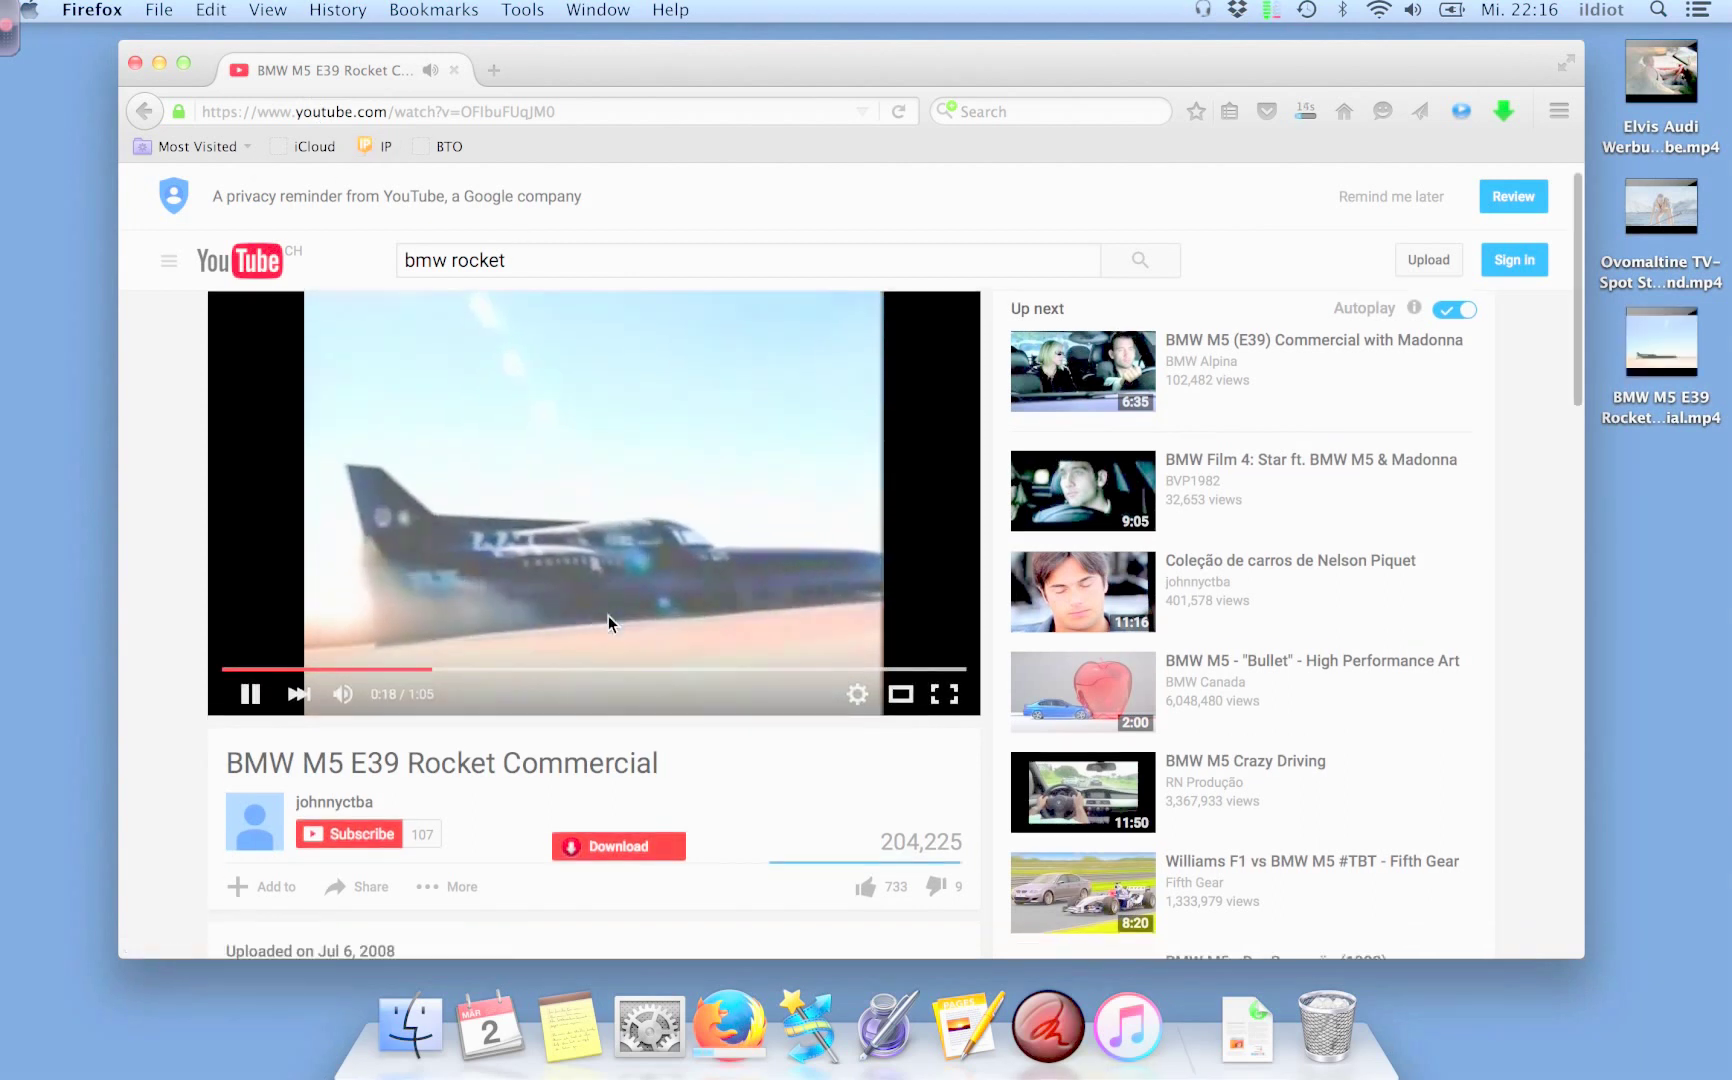
left_click(608, 616)
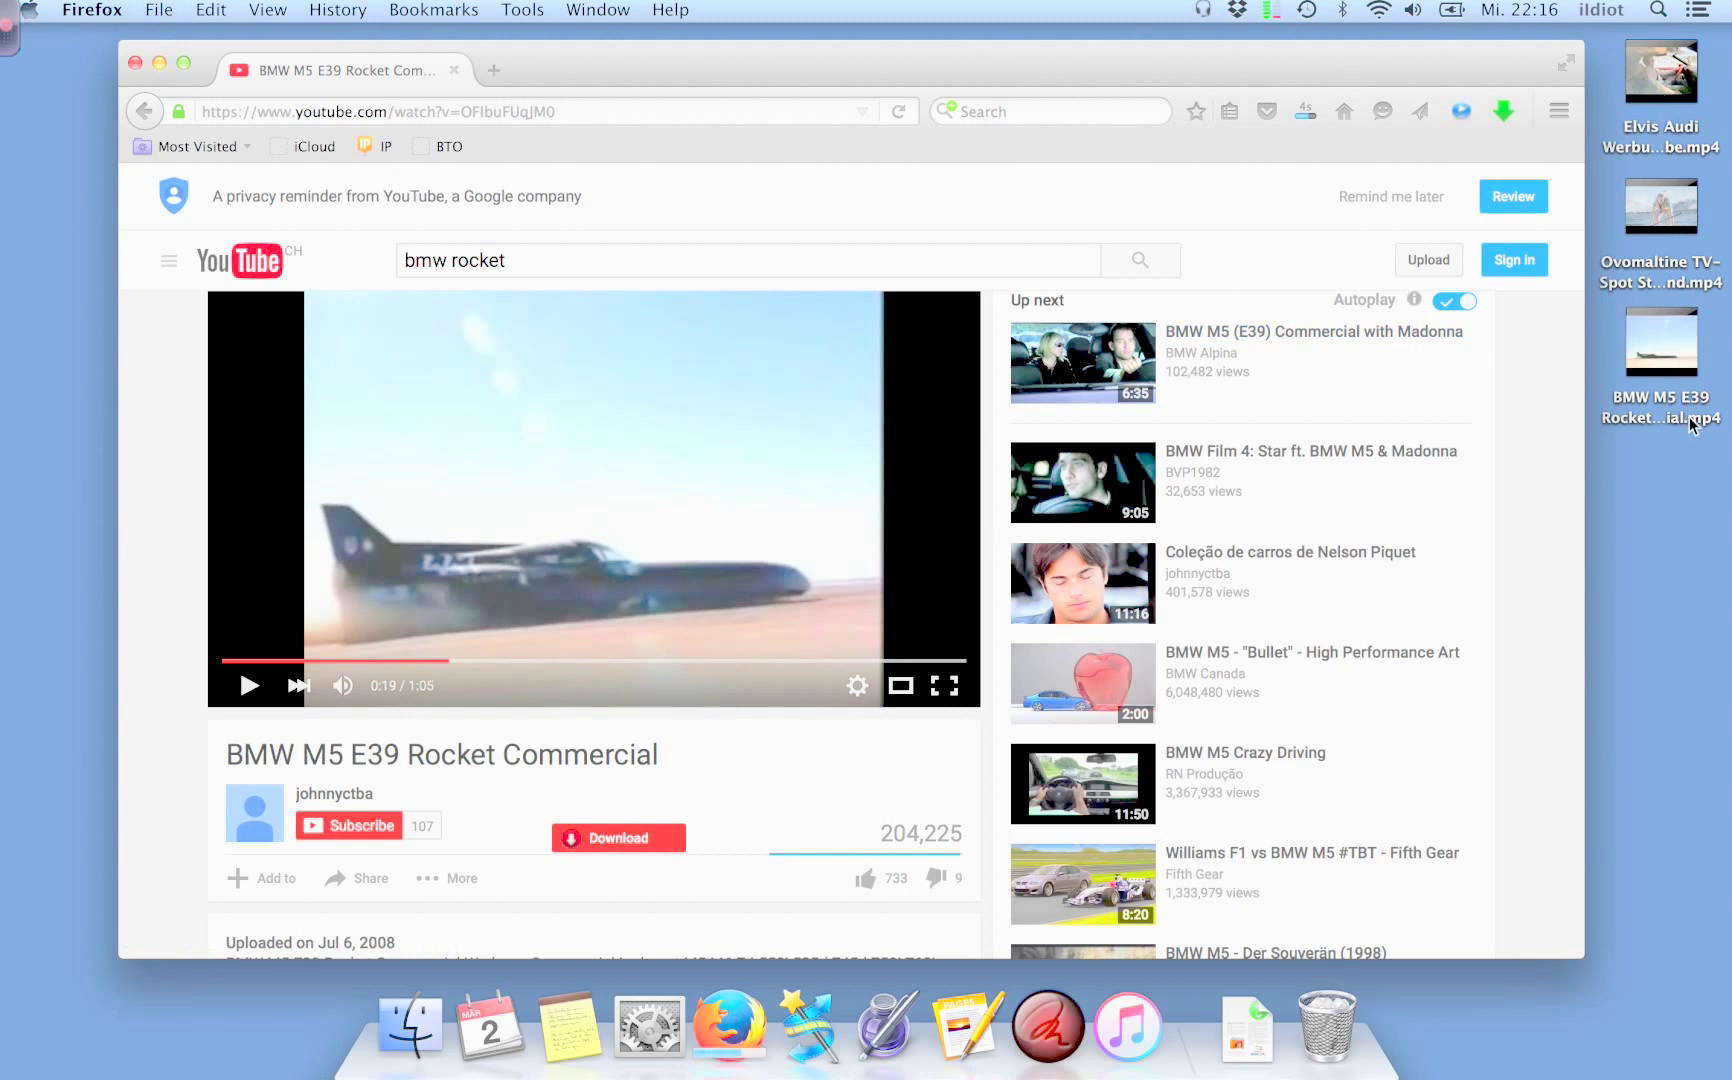
left_click(159, 63)
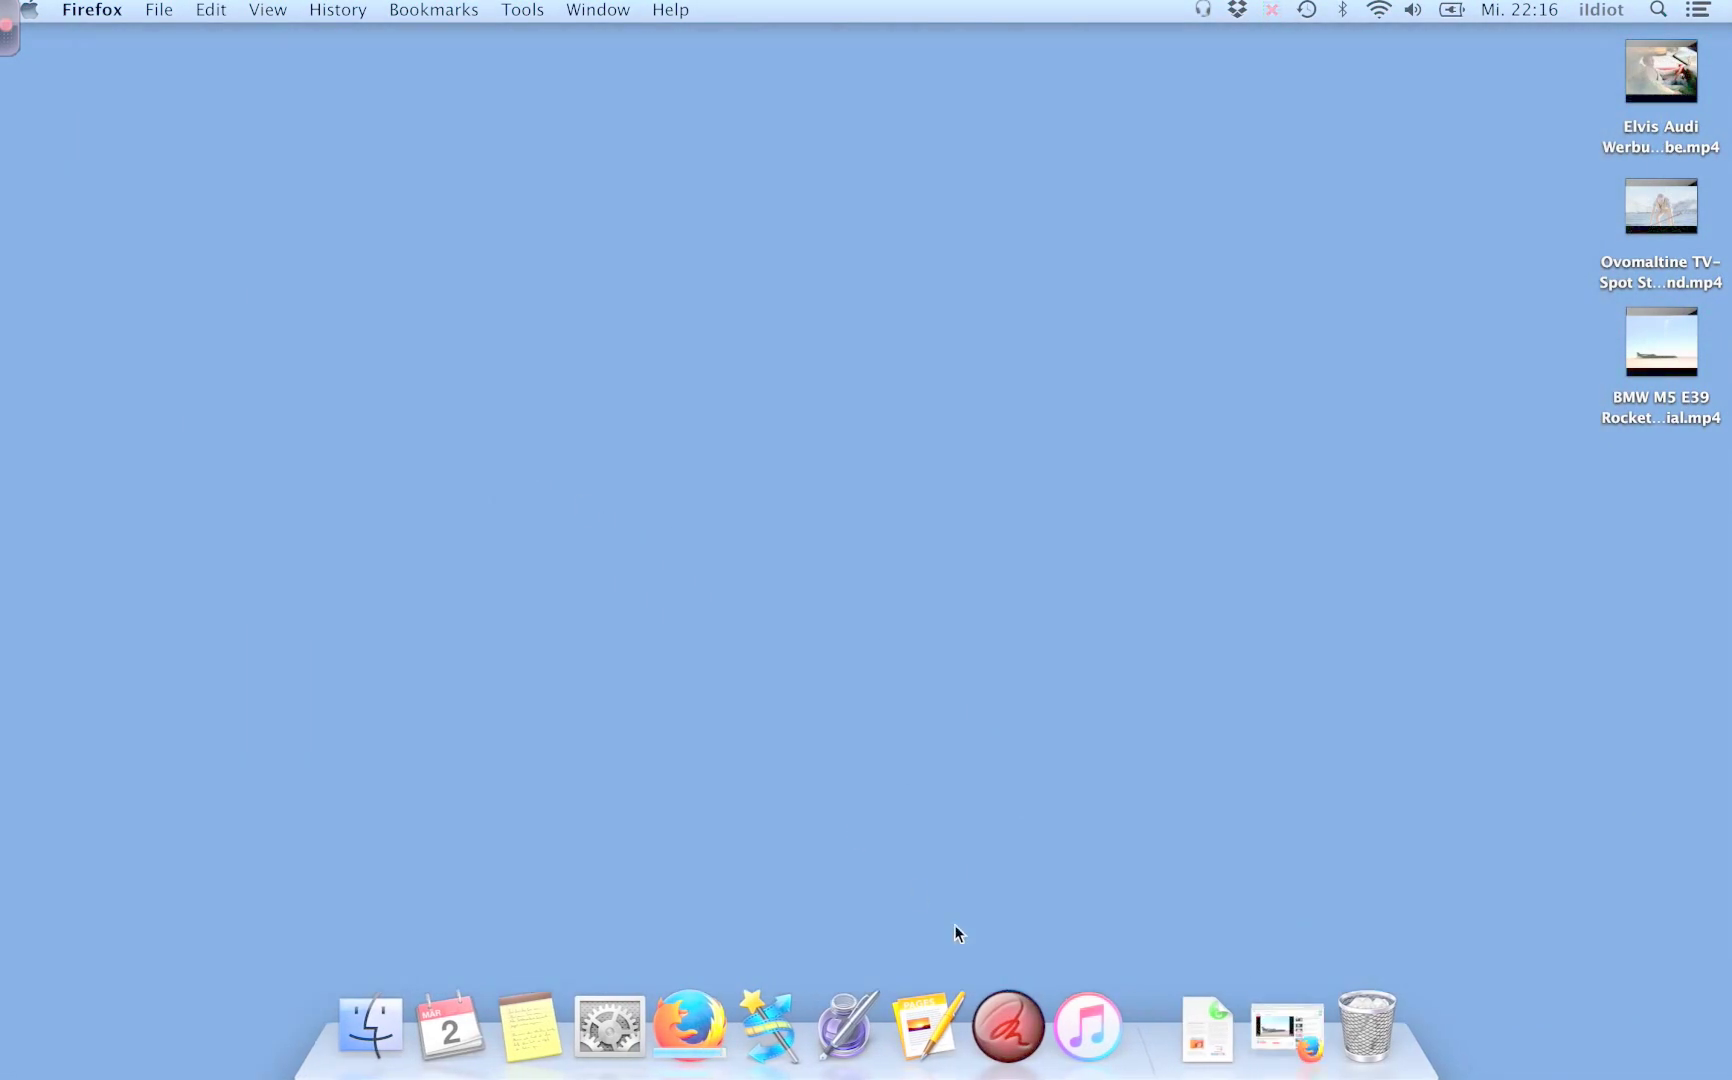
left_click(1088, 1026)
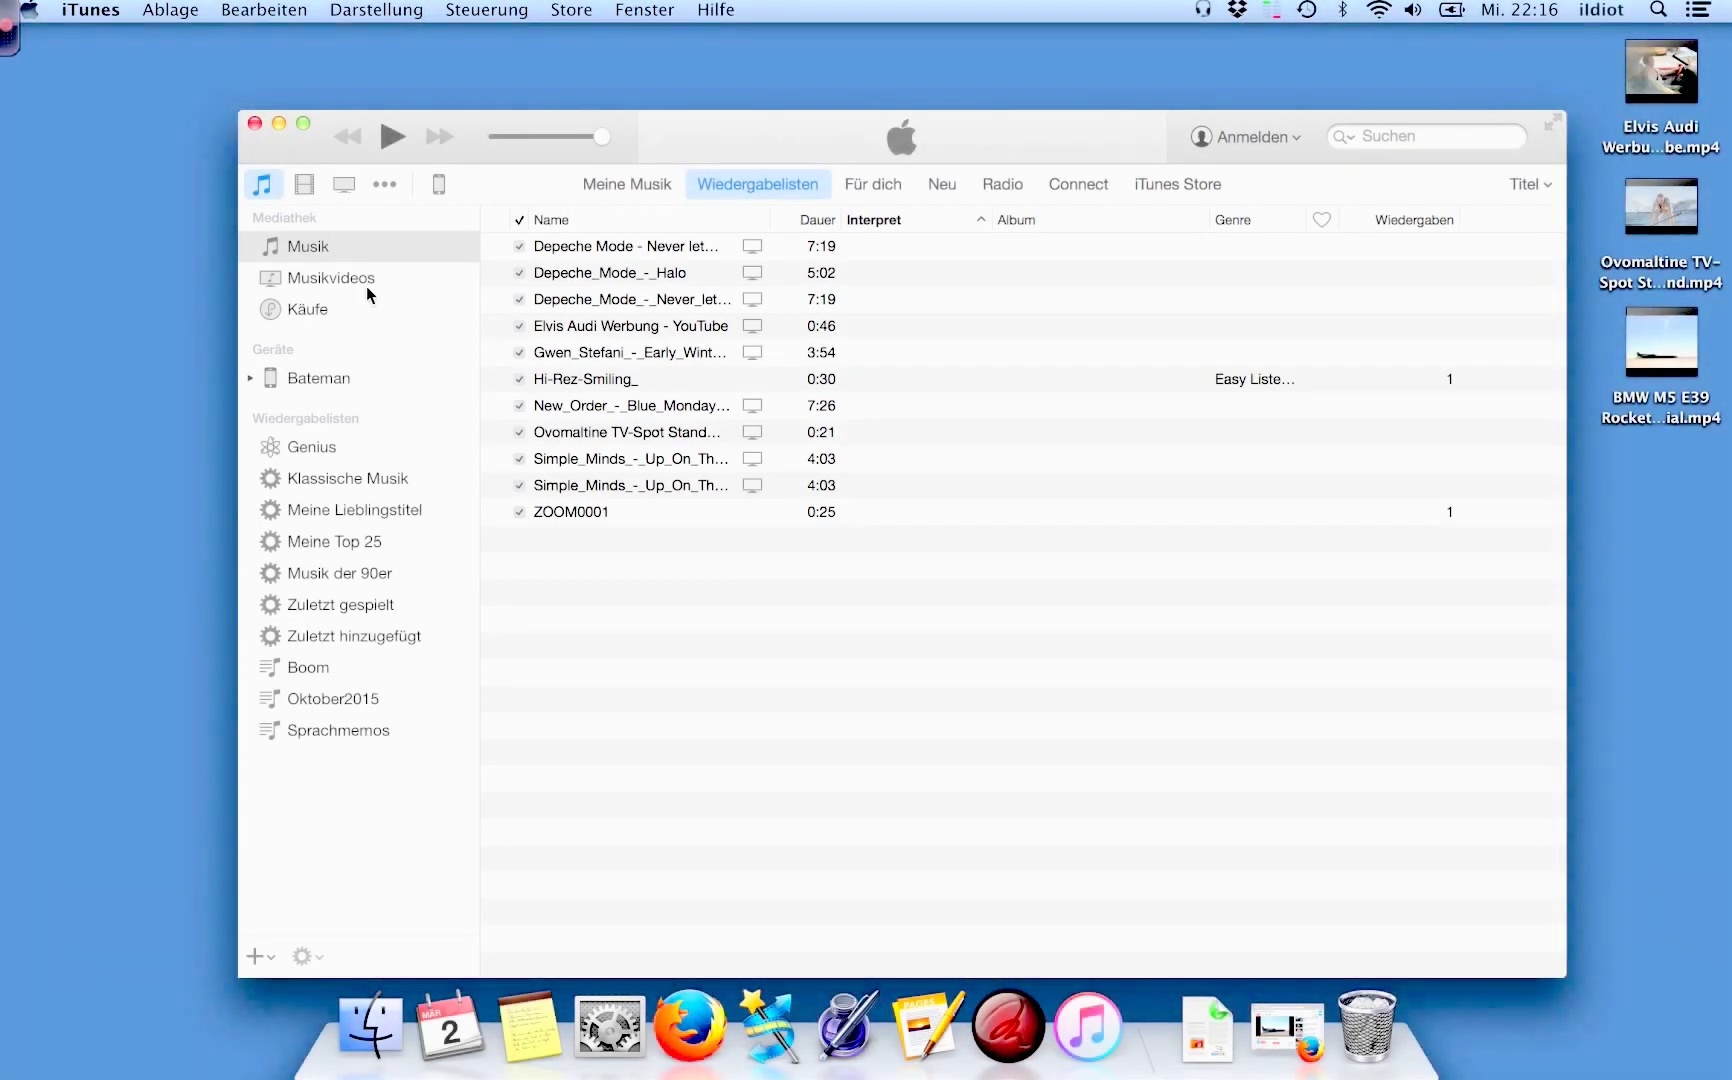
- Look through the movie library, the TV show library and the film section of the iTunes Store
left_click(304, 184)
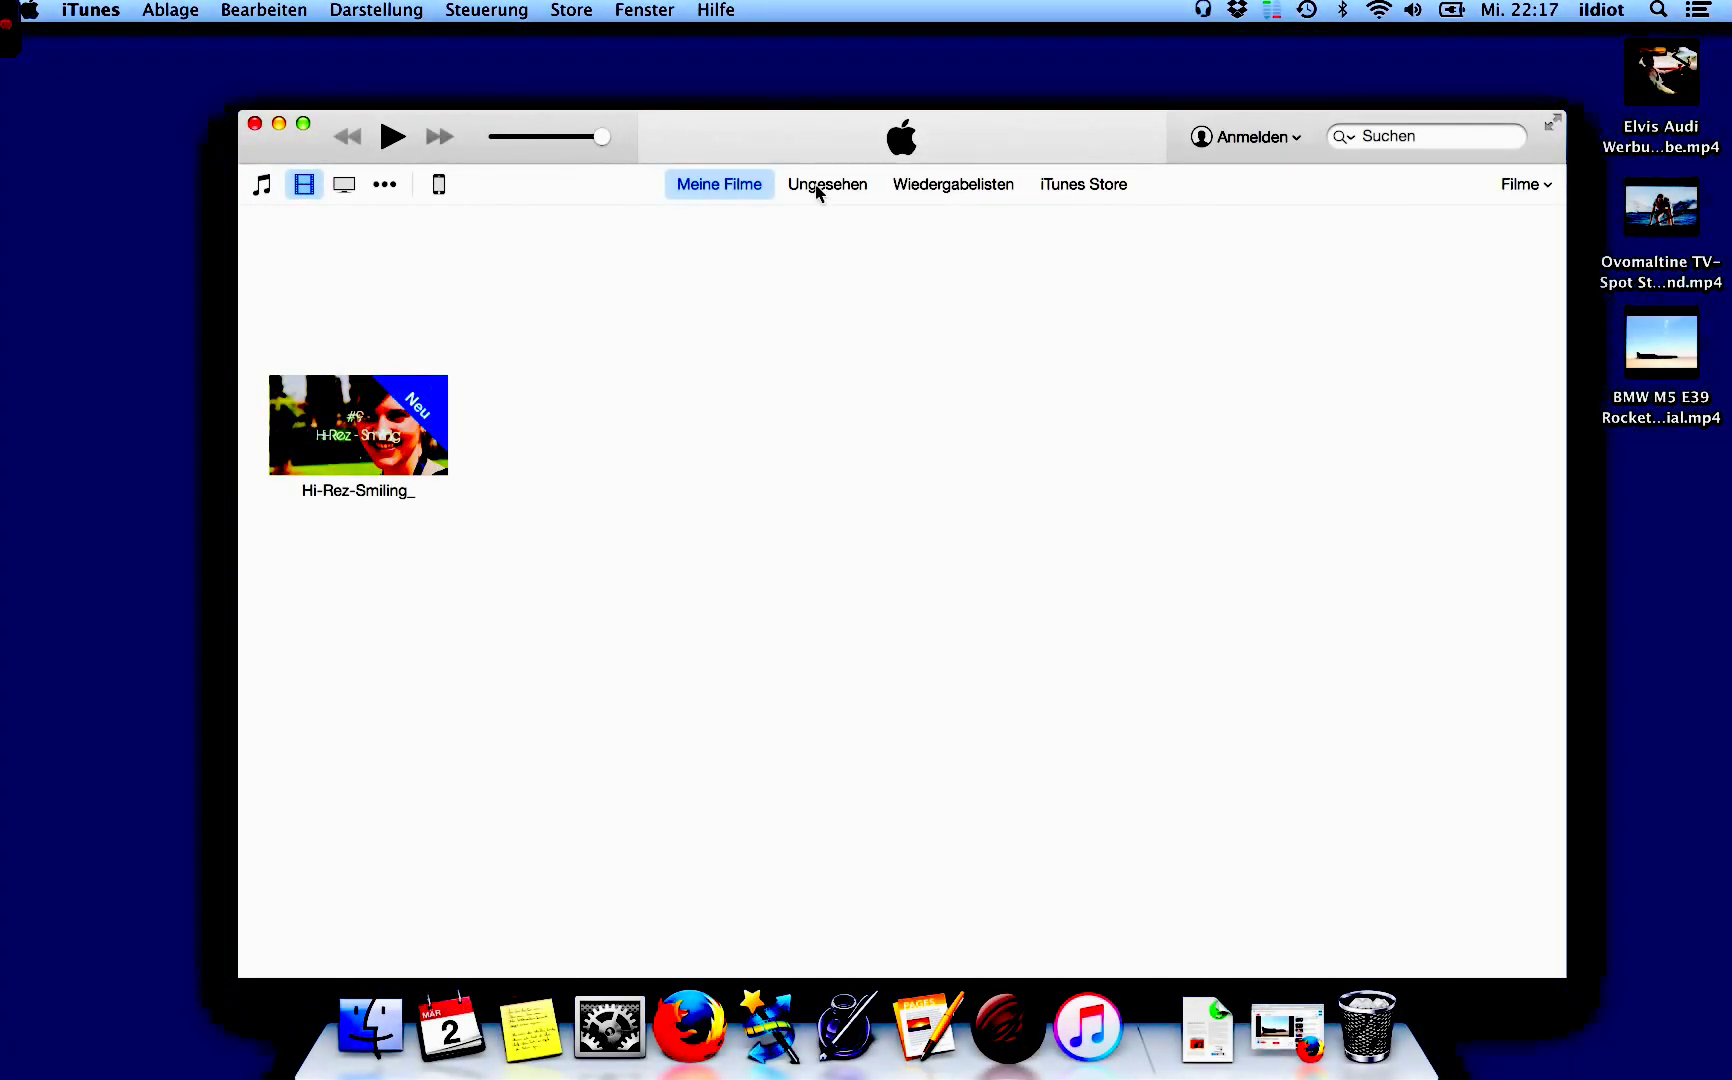
left_click(344, 186)
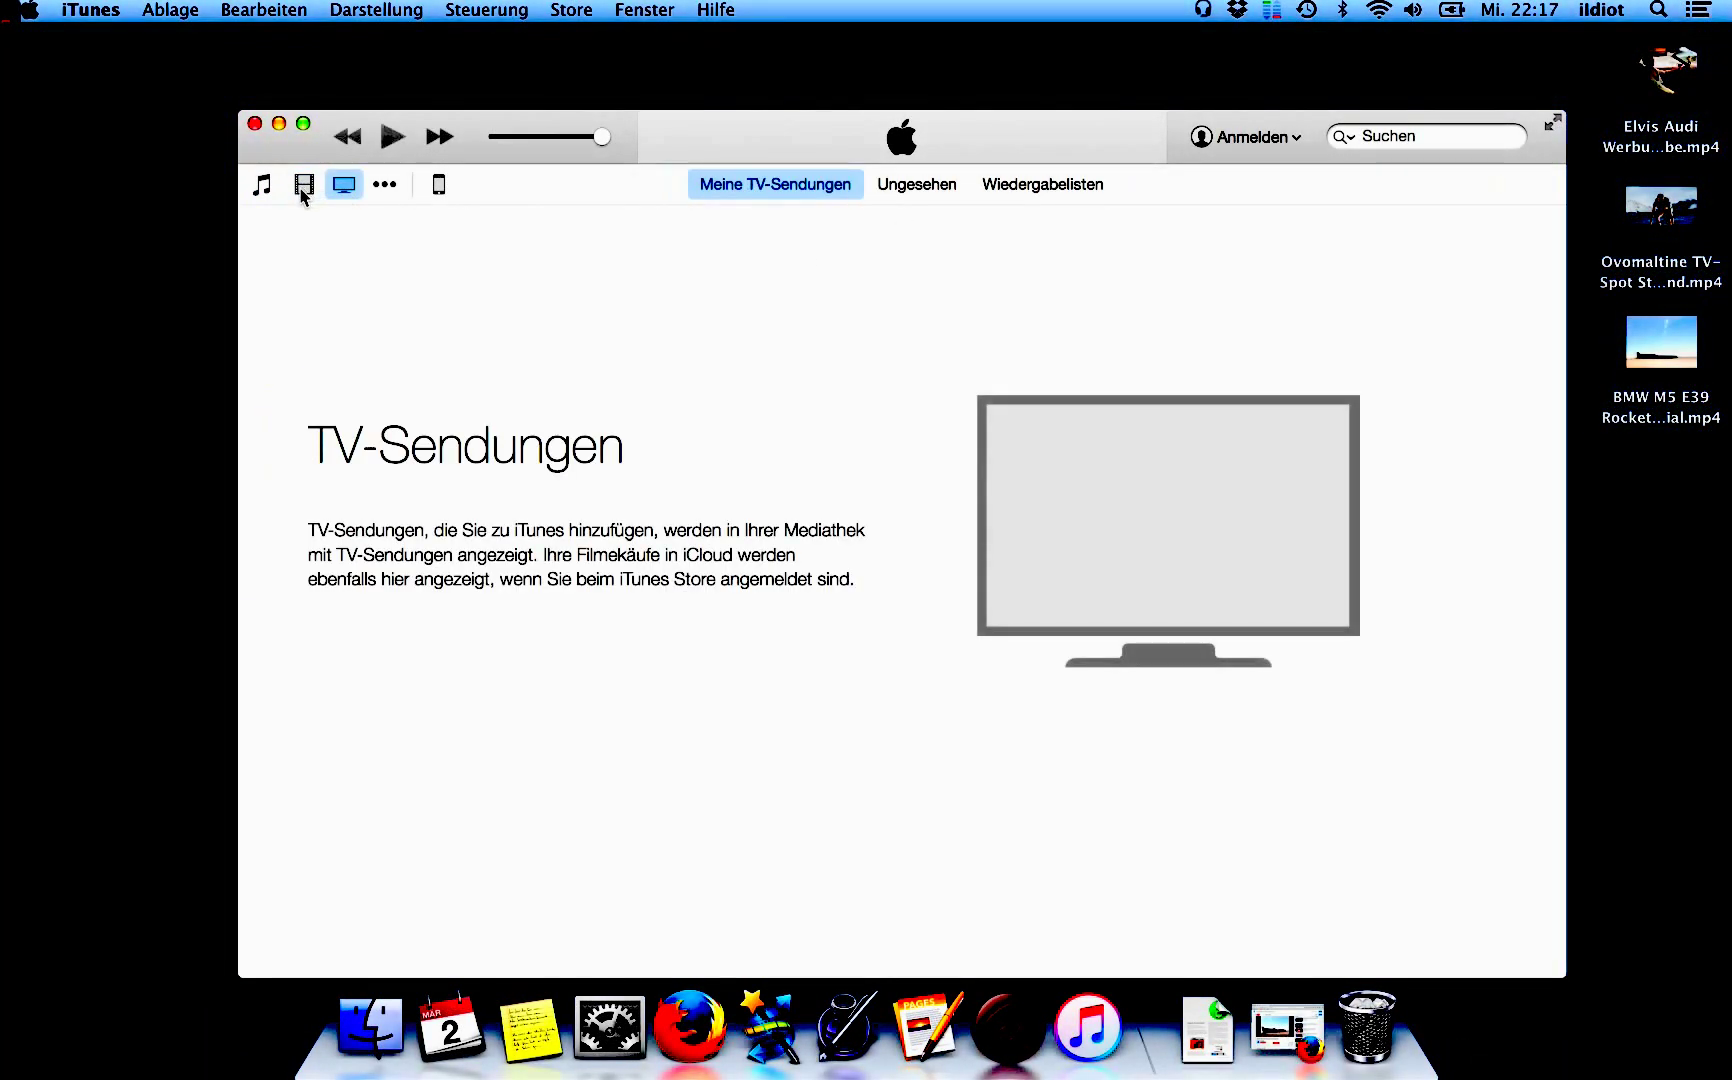
left_click(304, 185)
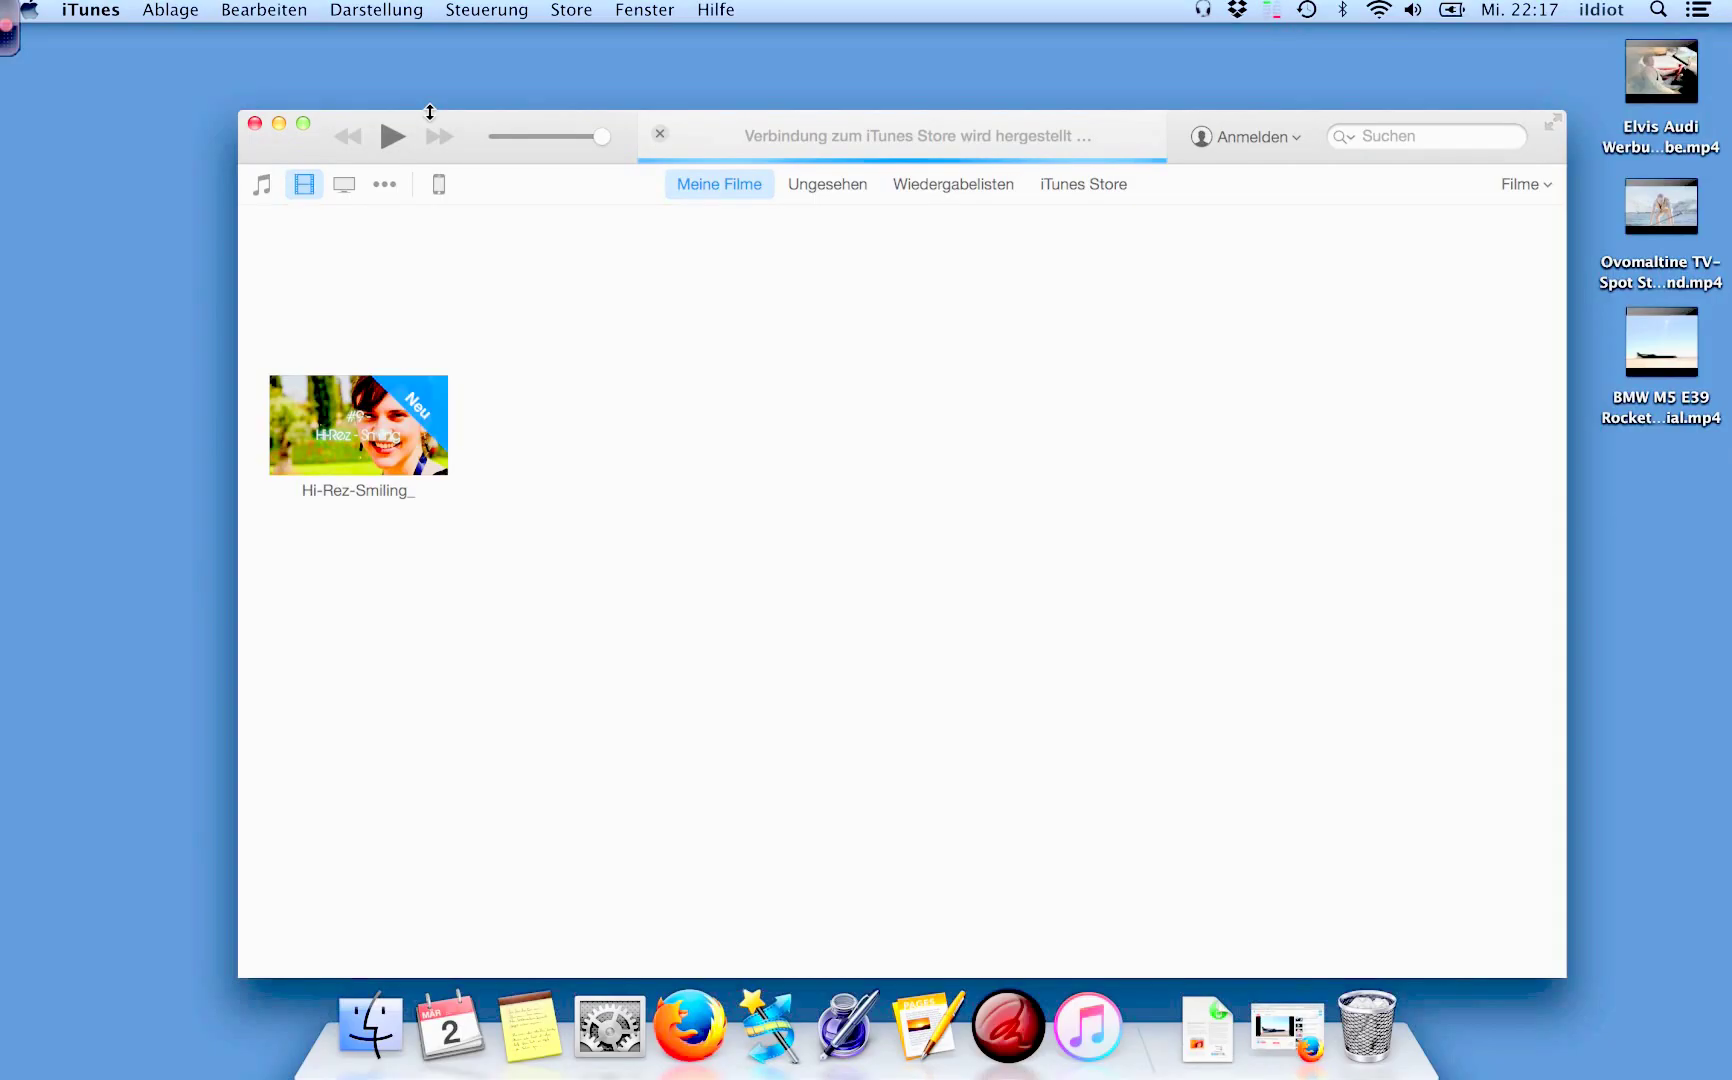
key("shift+super+h")
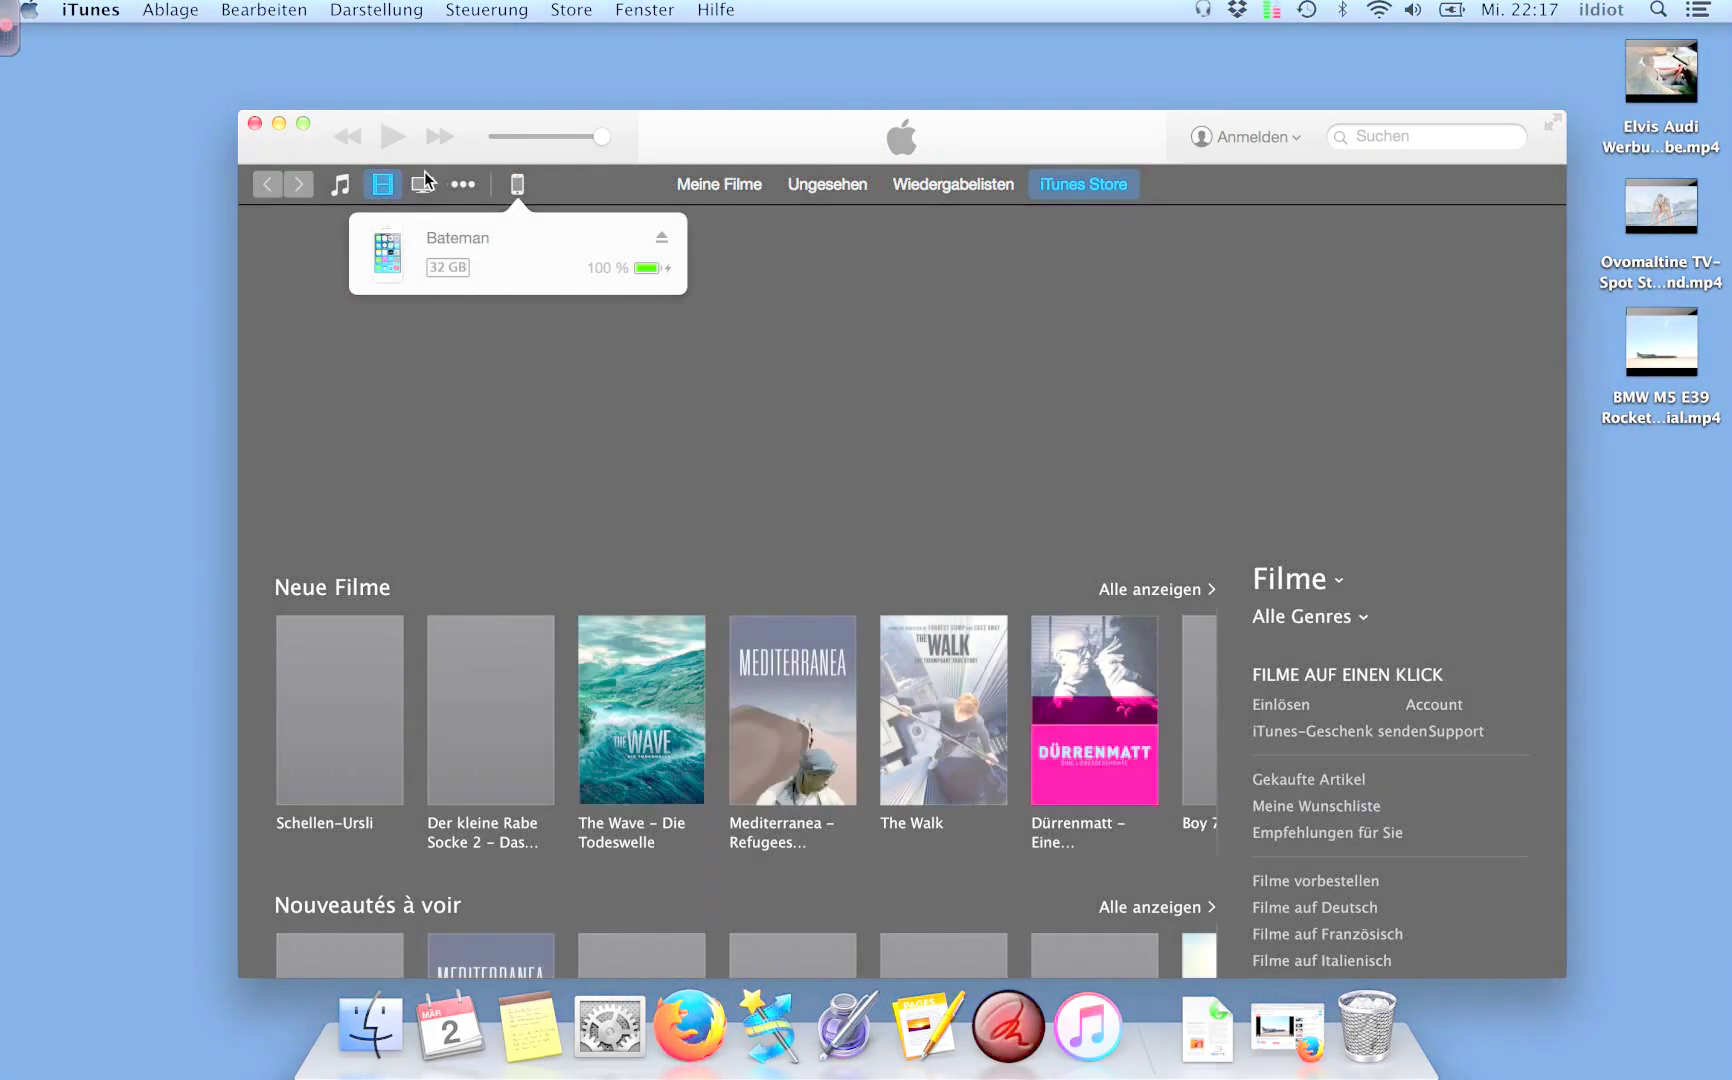
- Add the BMW M5 E39, Elvis Audi Werbung and Ovomaltine MP4 files from Schreibtisch to the media library
left_click(165, 11)
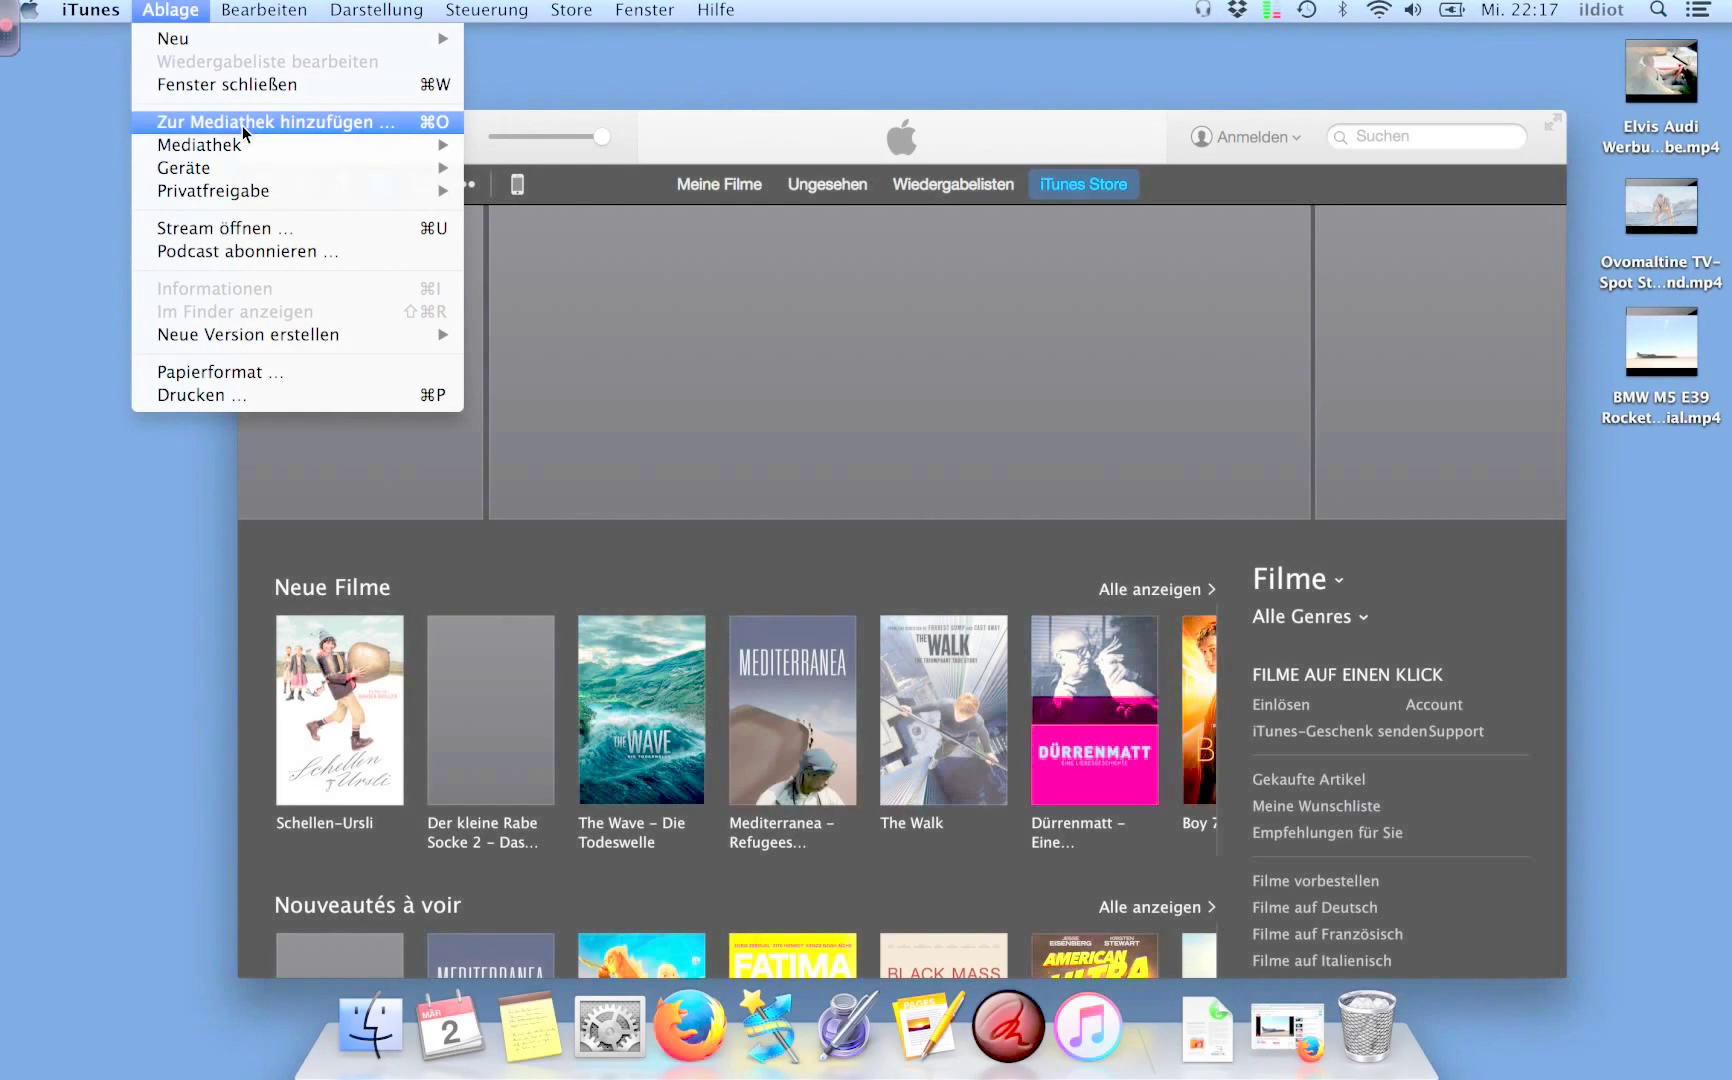
left_click(275, 121)
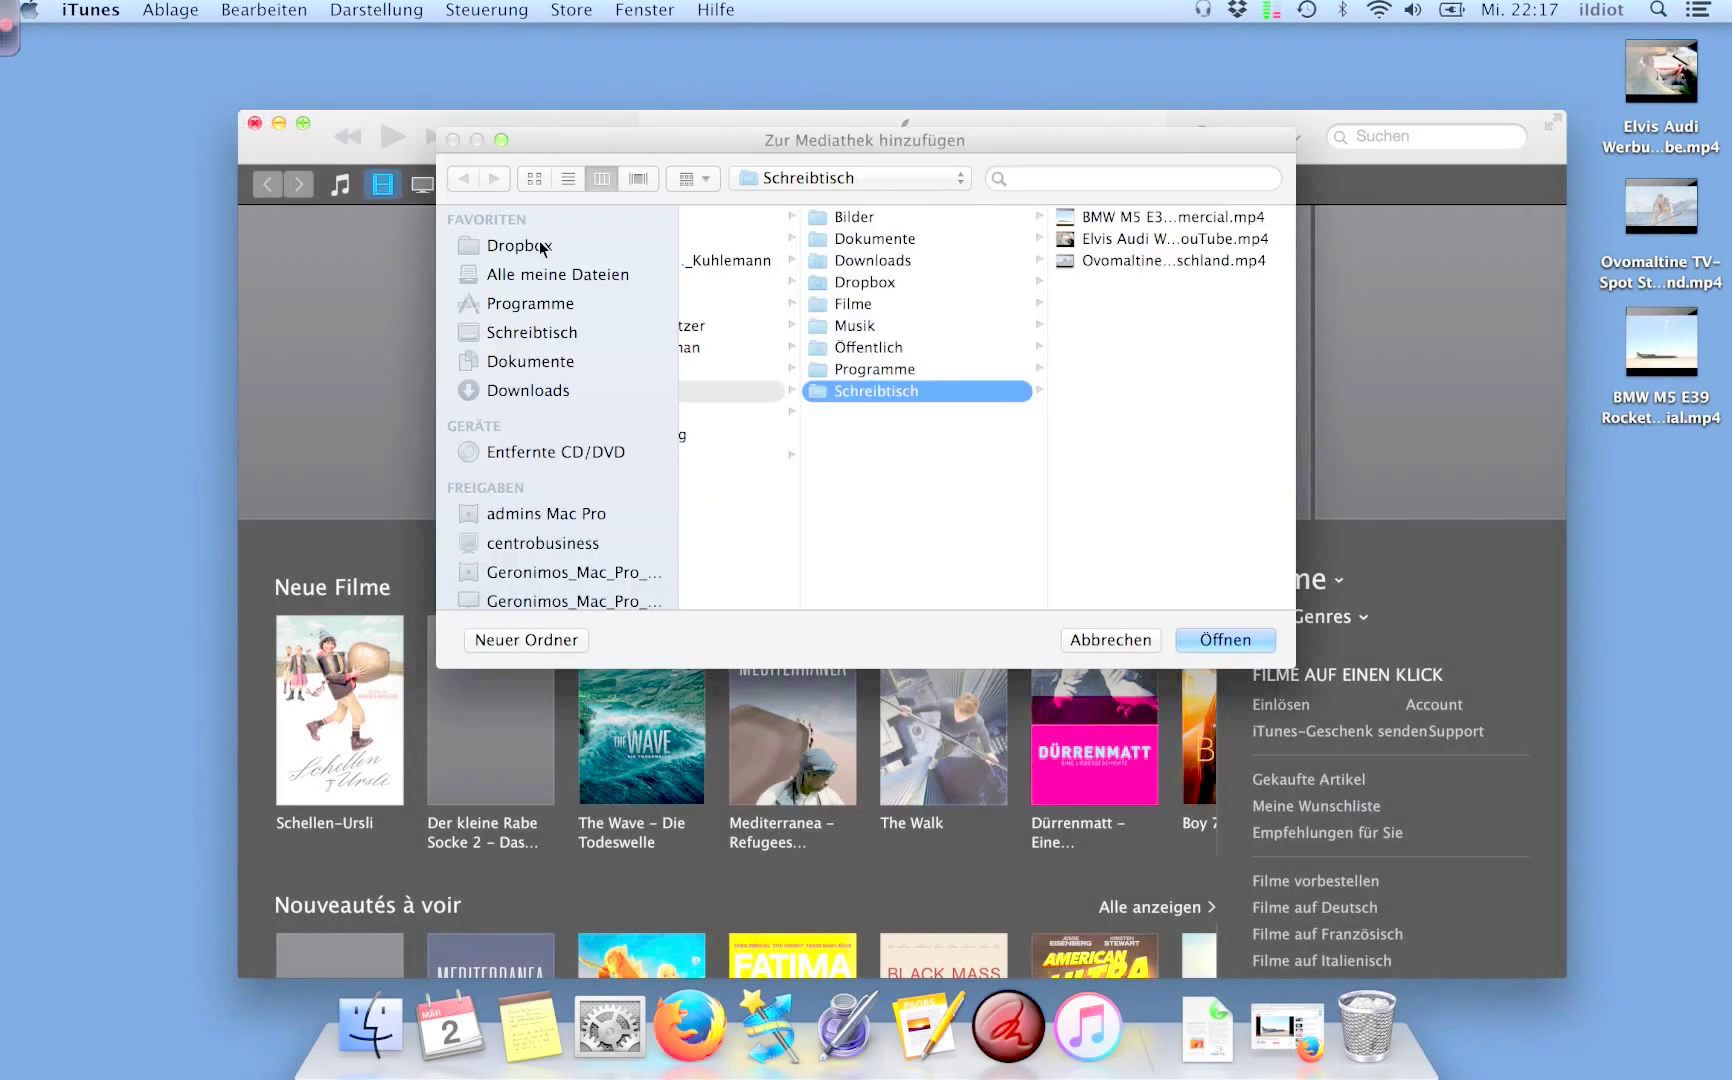
left_click(1106, 217)
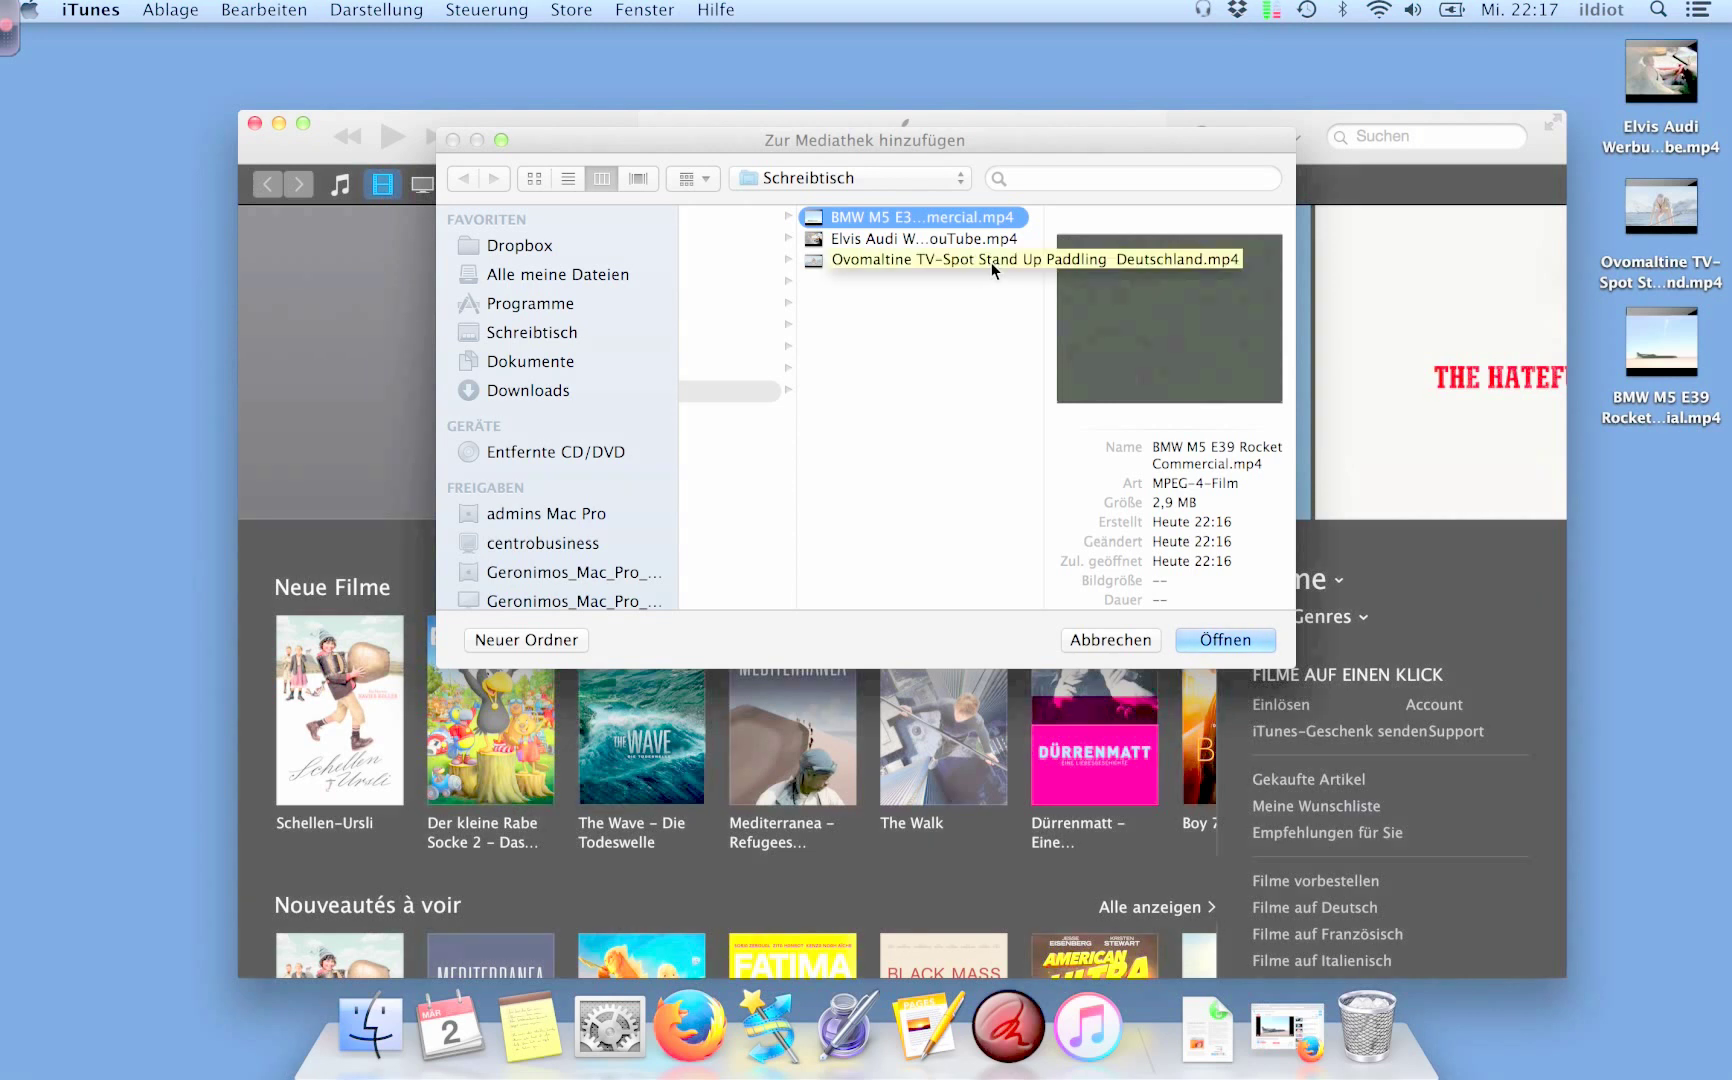
left_click(917, 263, "shift")
left_click(1212, 645)
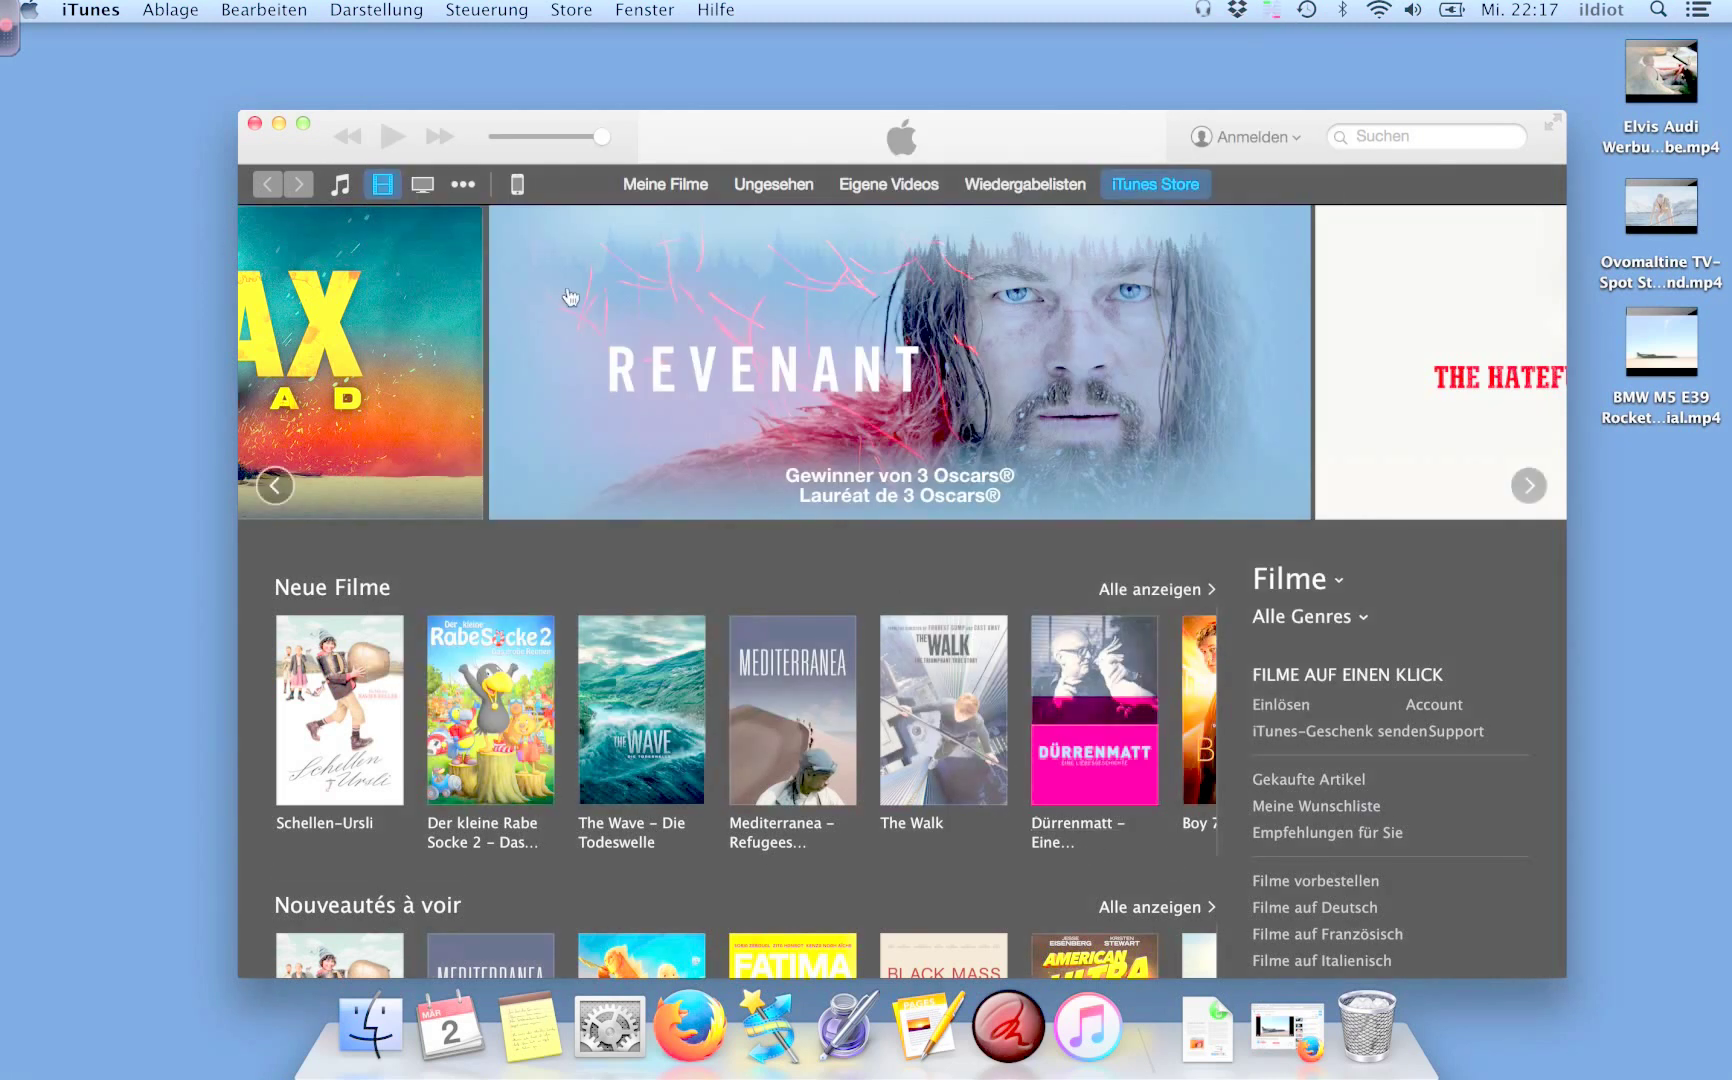
- Show the home videos (Eigene Videos) in the movie library
left_click(341, 184)
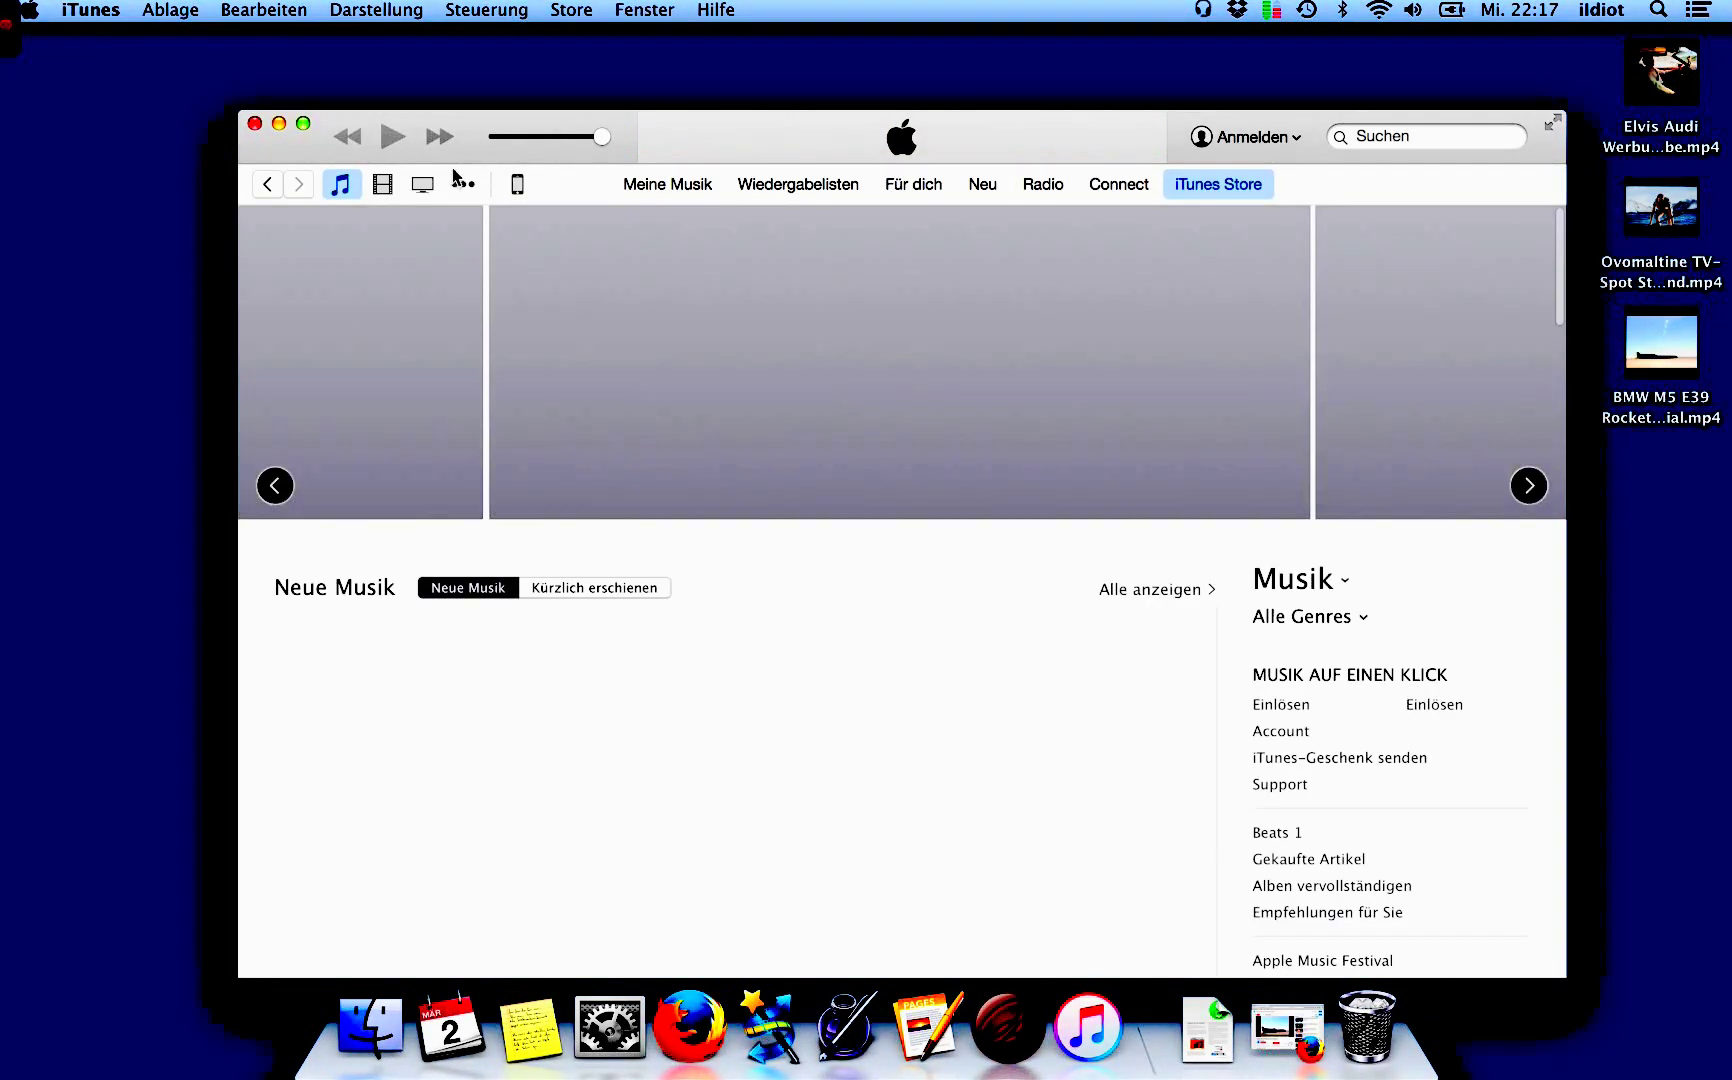
left_click(384, 188)
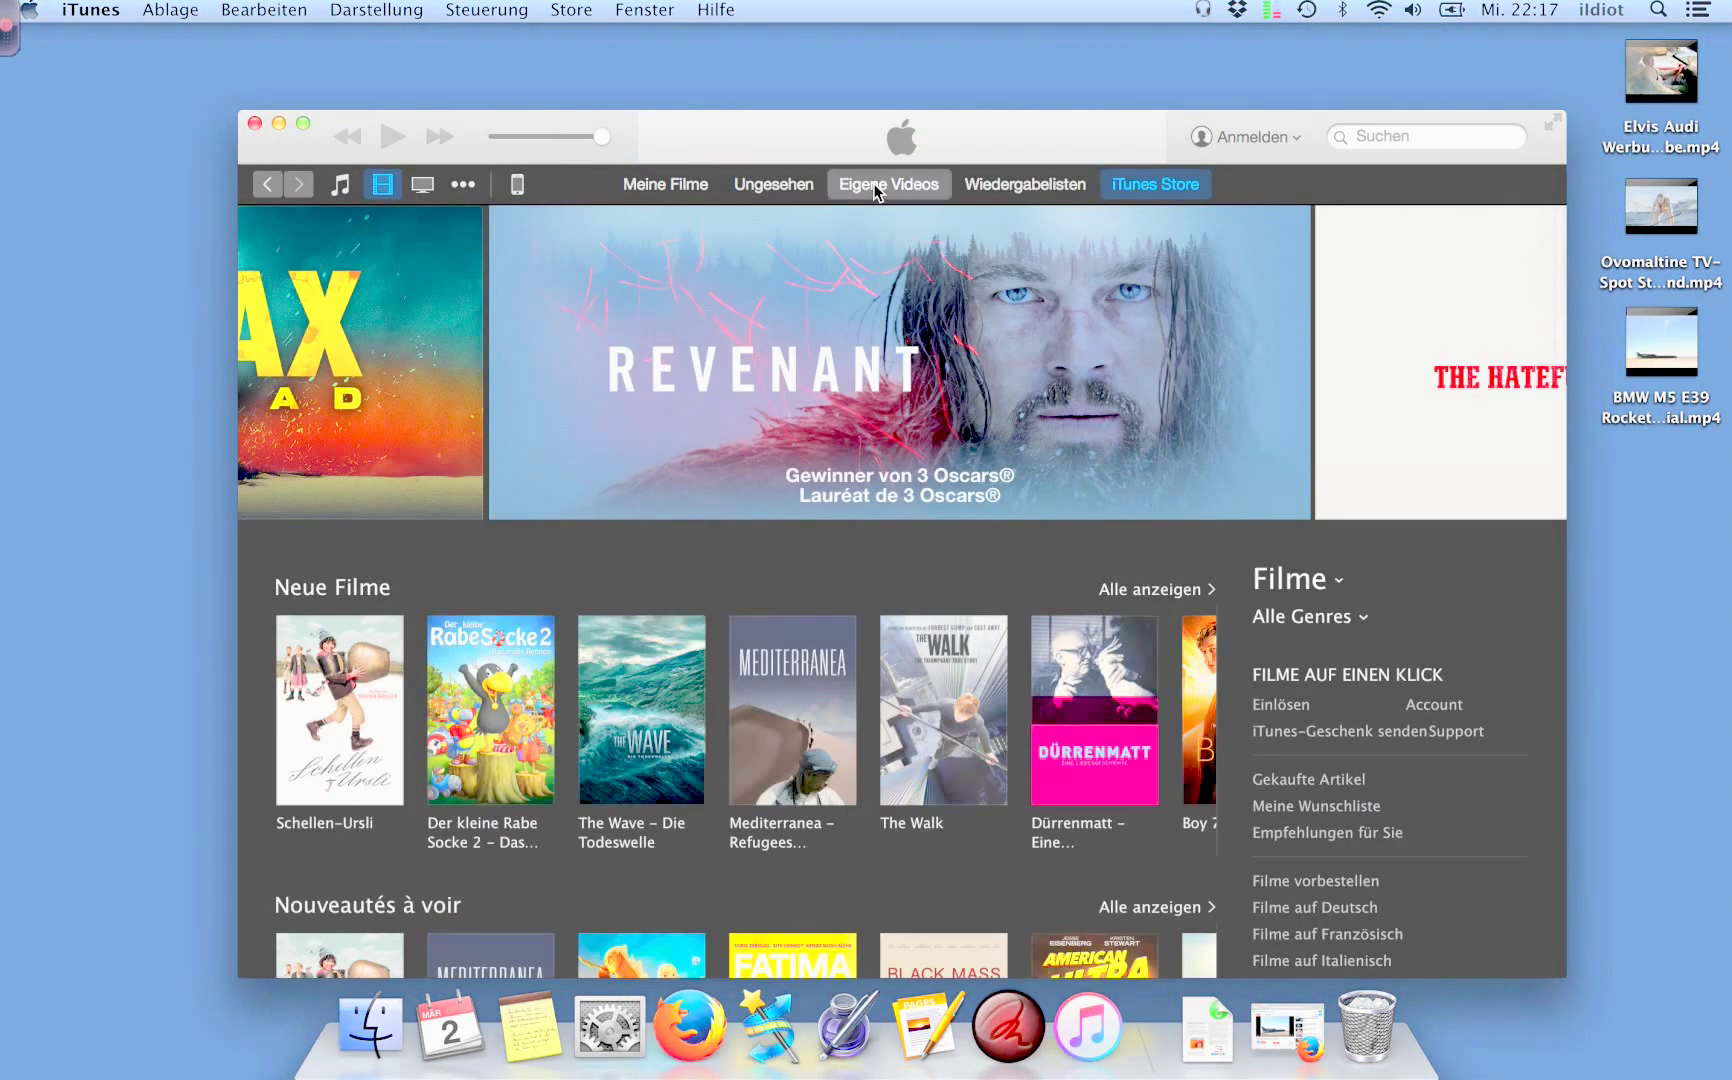
left_click(875, 185)
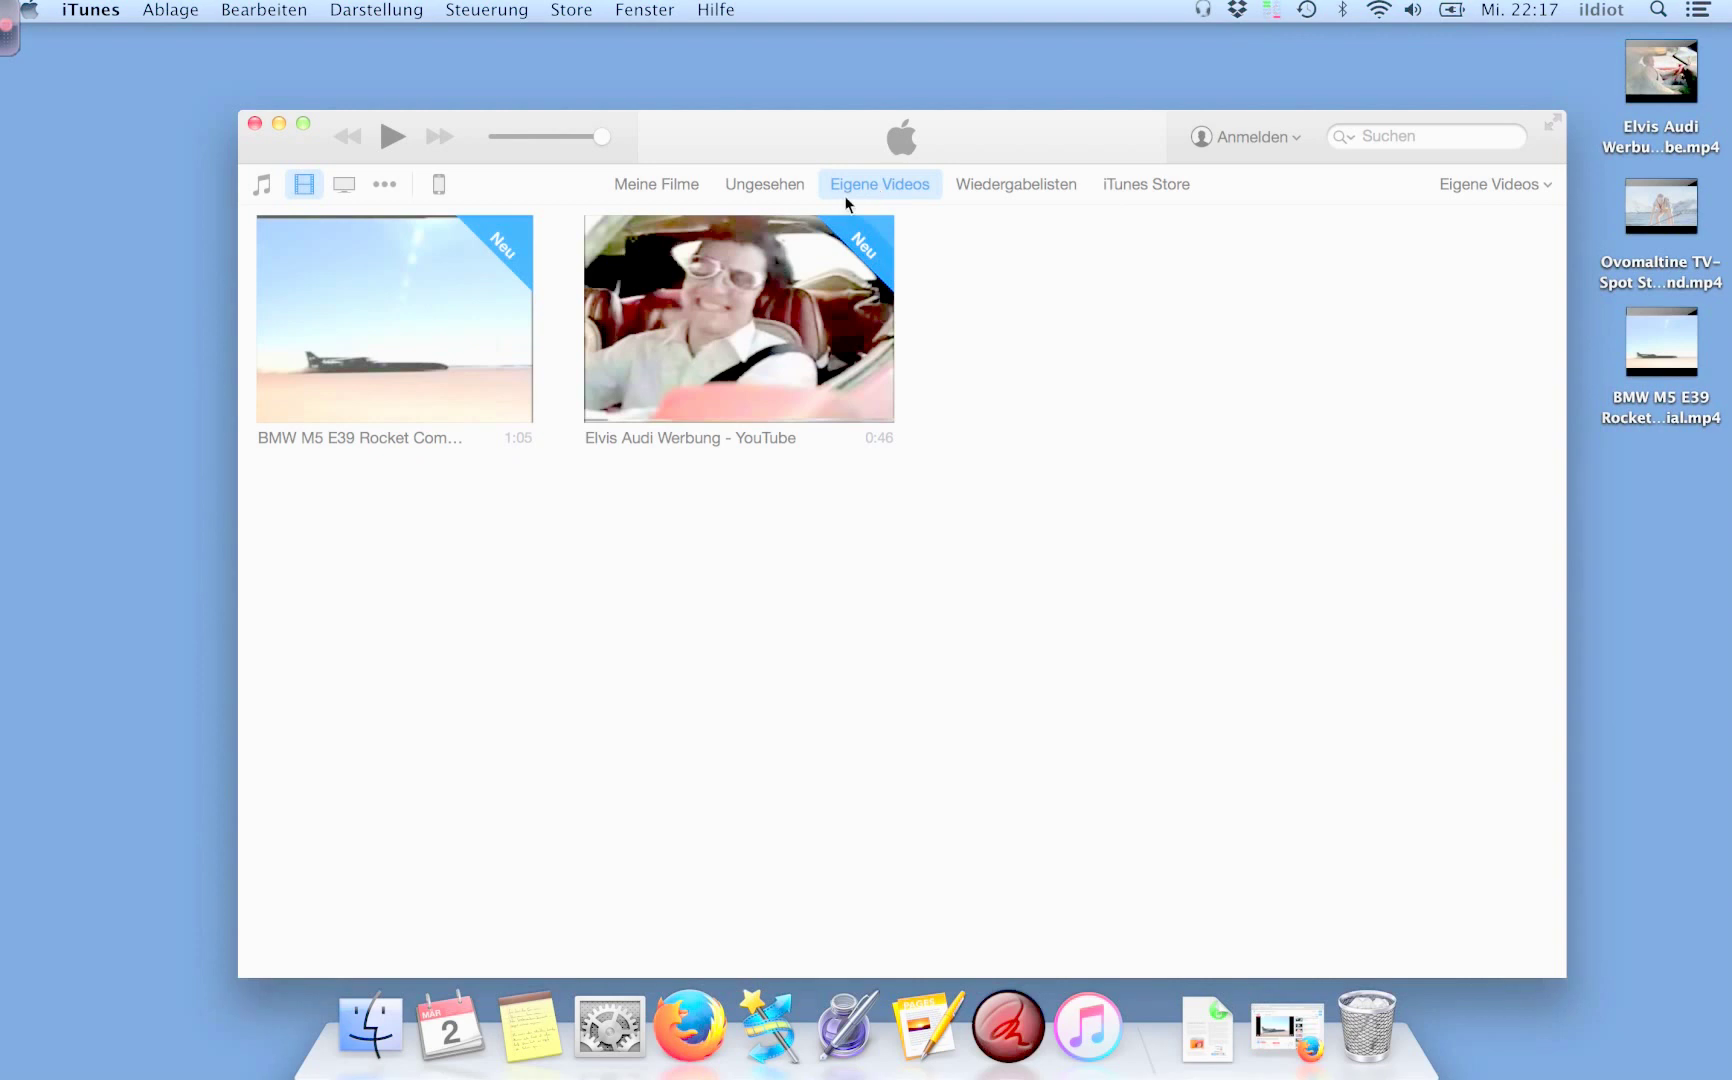
- Add the BMW M5 E39 Rocket Commercial and Elvis Audi Werbung videos together to the library playlist Oktober2015
mouse_move(398, 332)
left_click(338, 280)
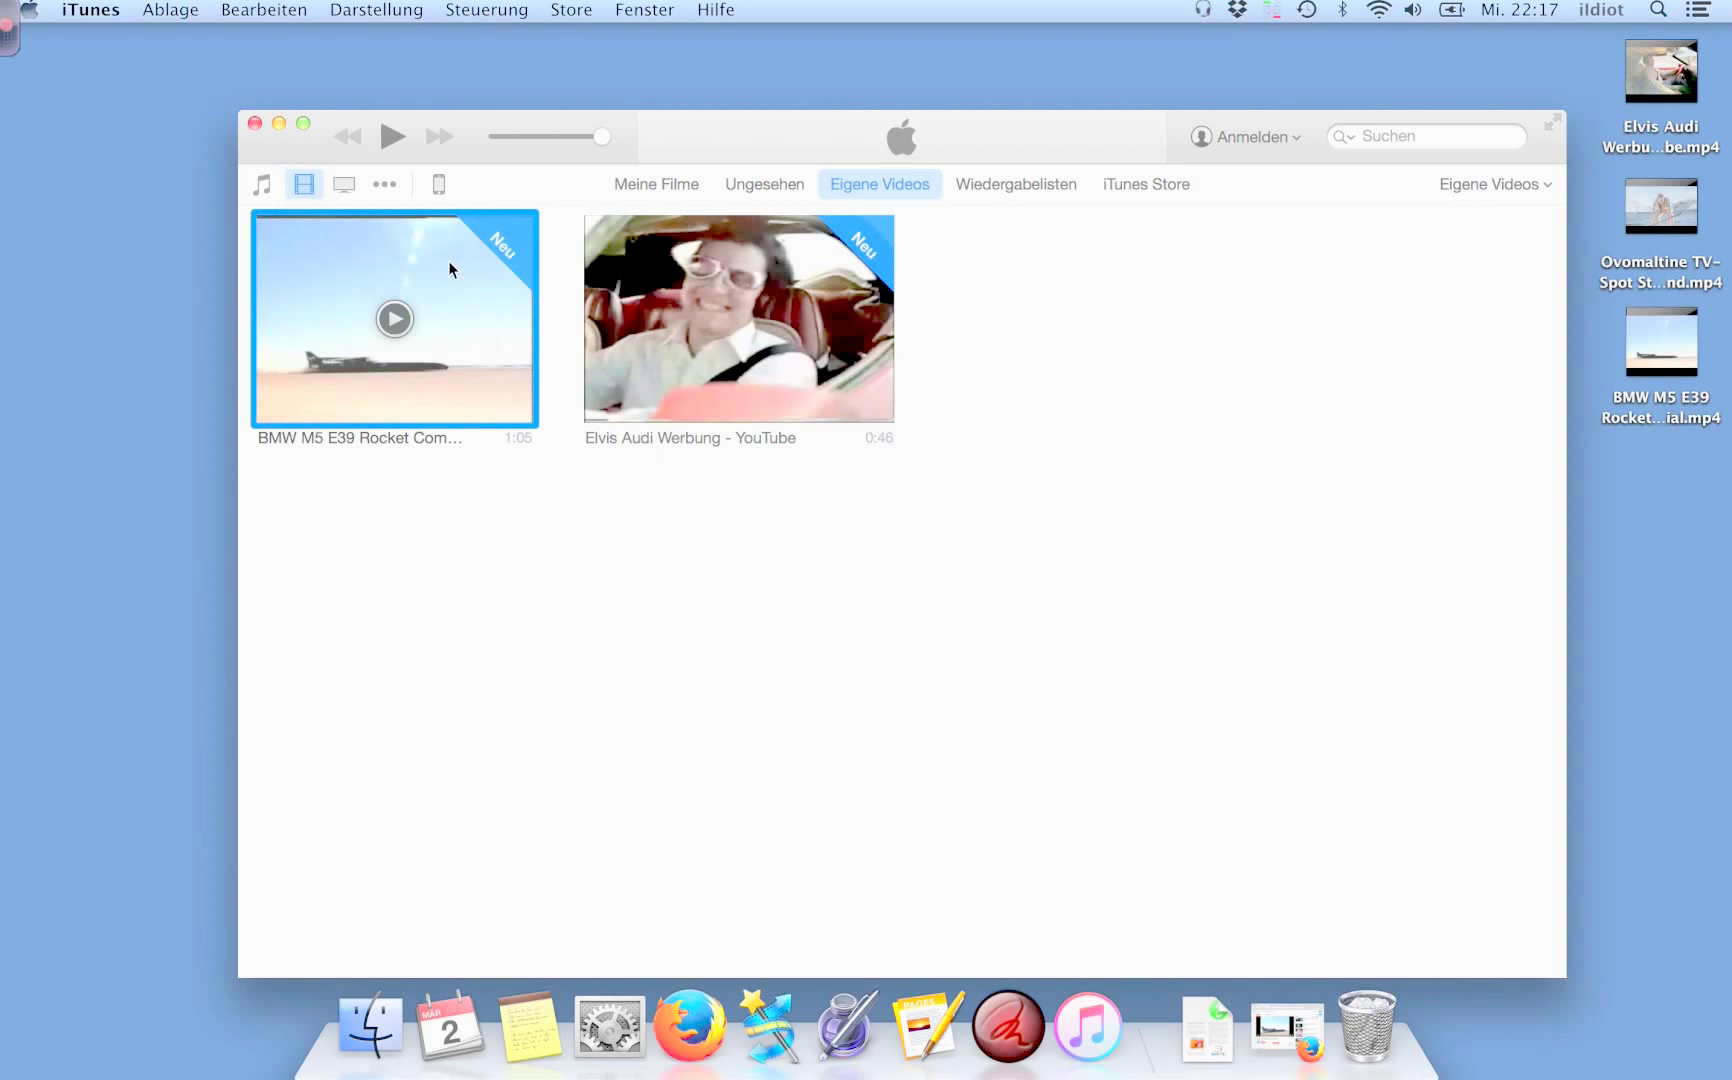
left_click(687, 288, "super")
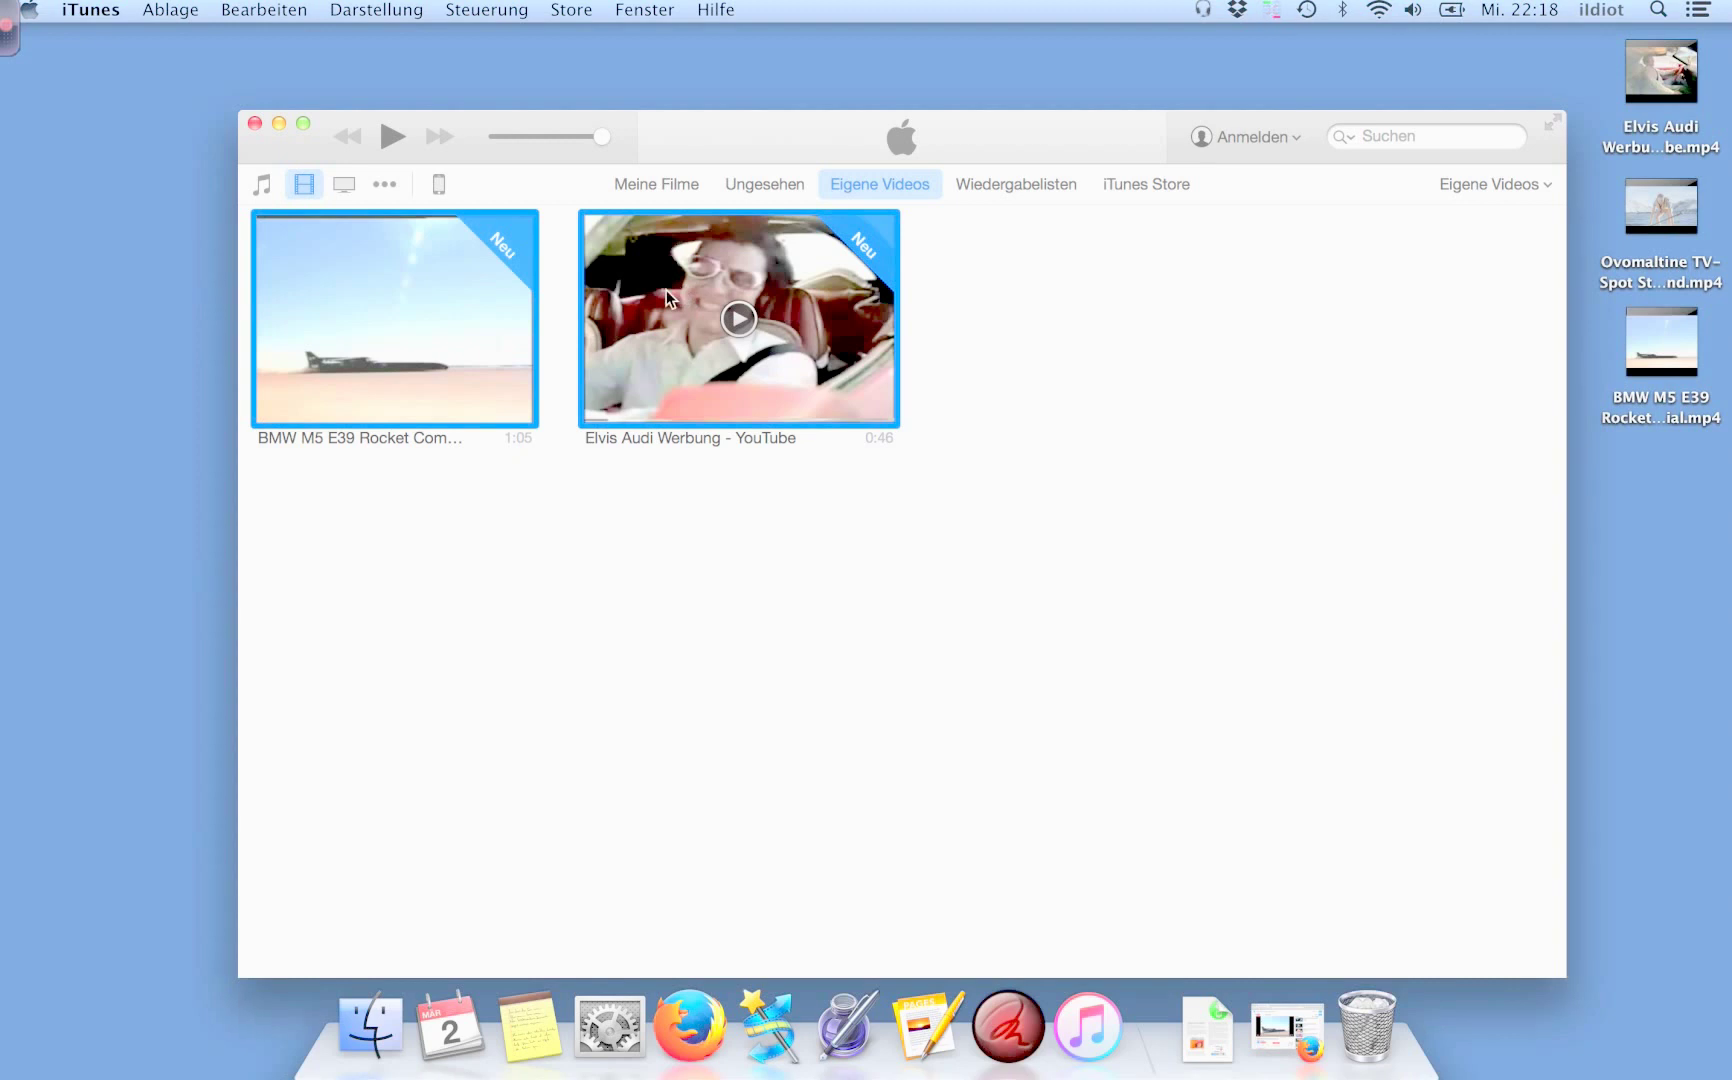
right_click(666, 291)
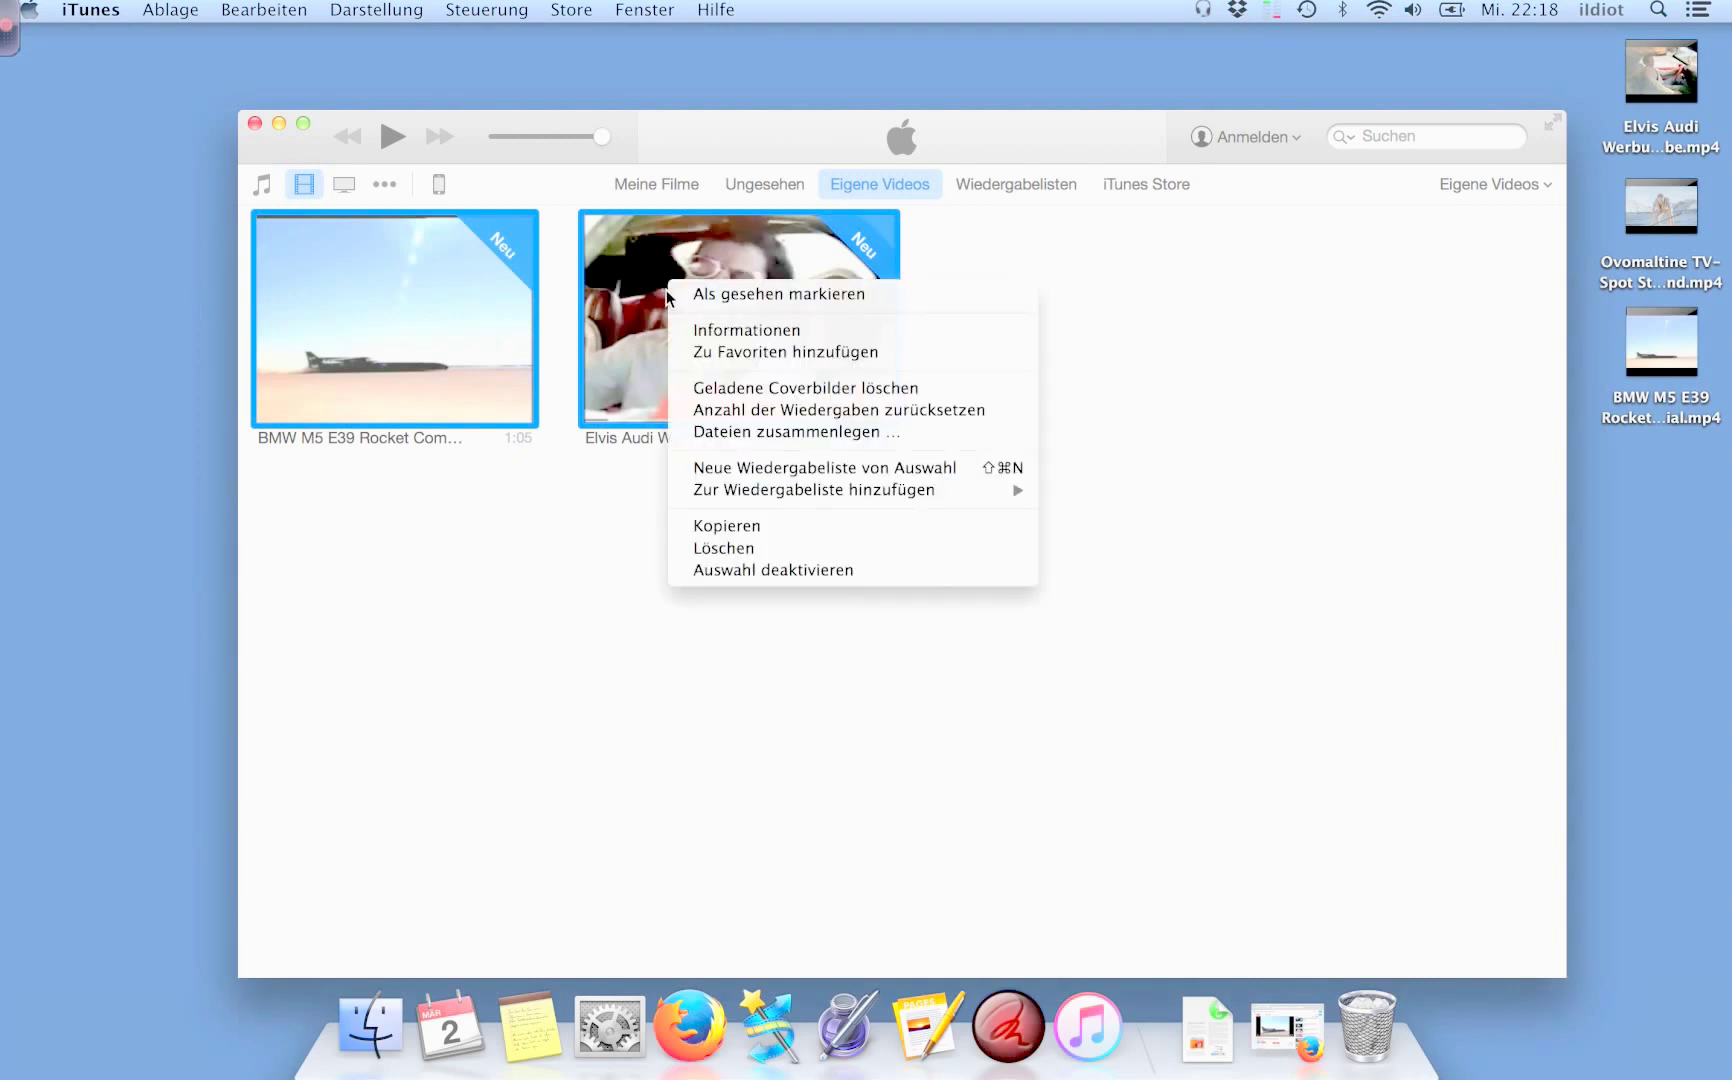
mouse_move(783, 497)
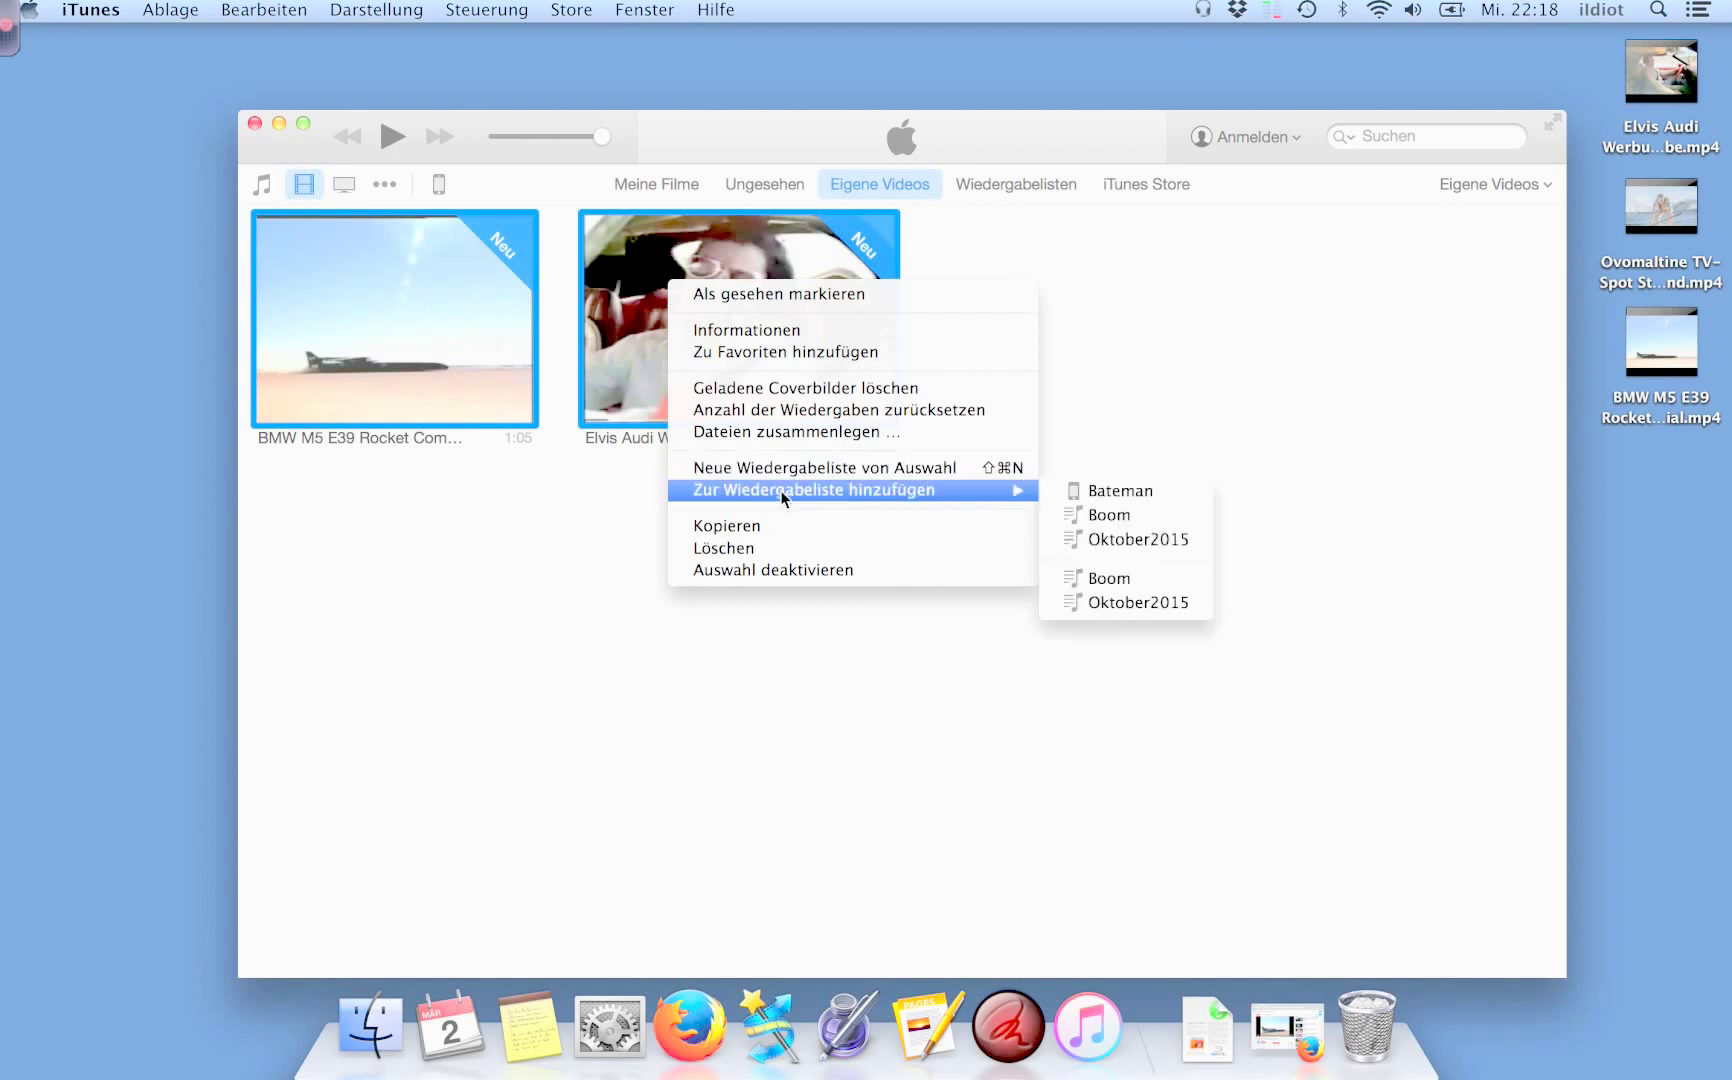
left_click(1122, 603)
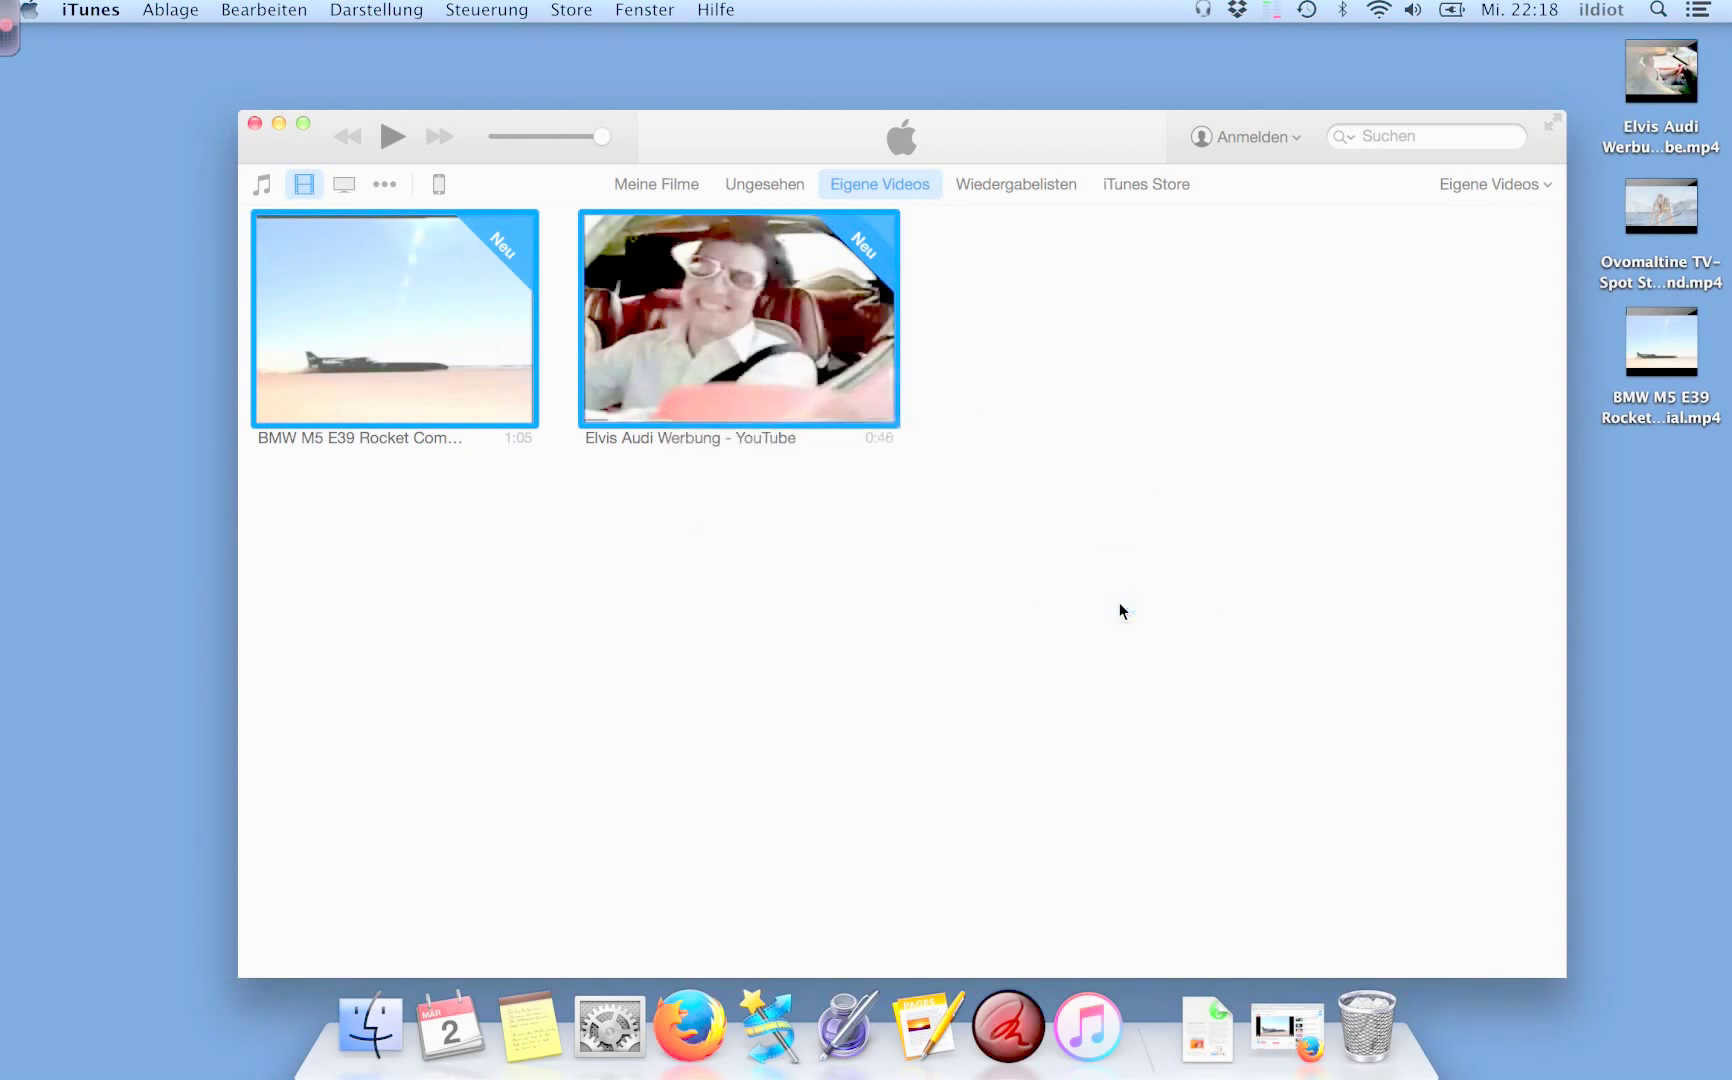
- Change the media type (Medienart) of the two selected home videos, BMW M5 E39 Rocket Commercial and Elvis Audi Werbung, to Musikvideo
right_click(461, 331)
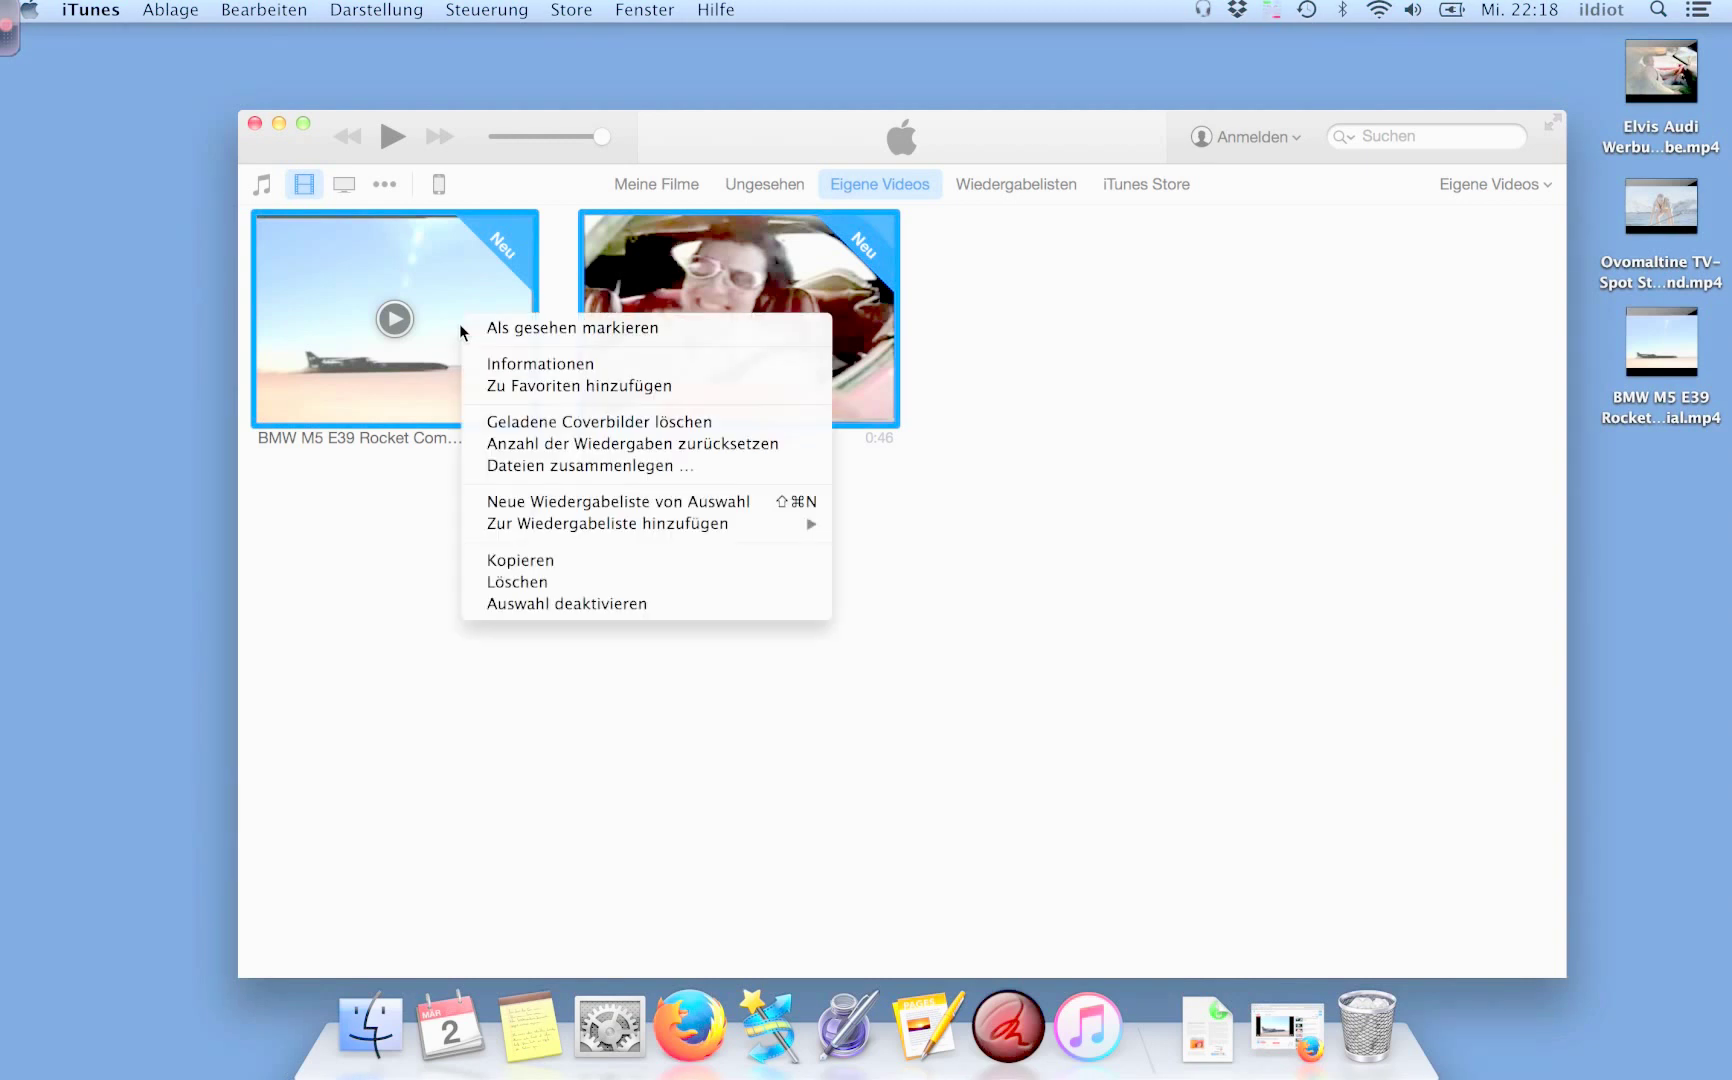
left_click(522, 369)
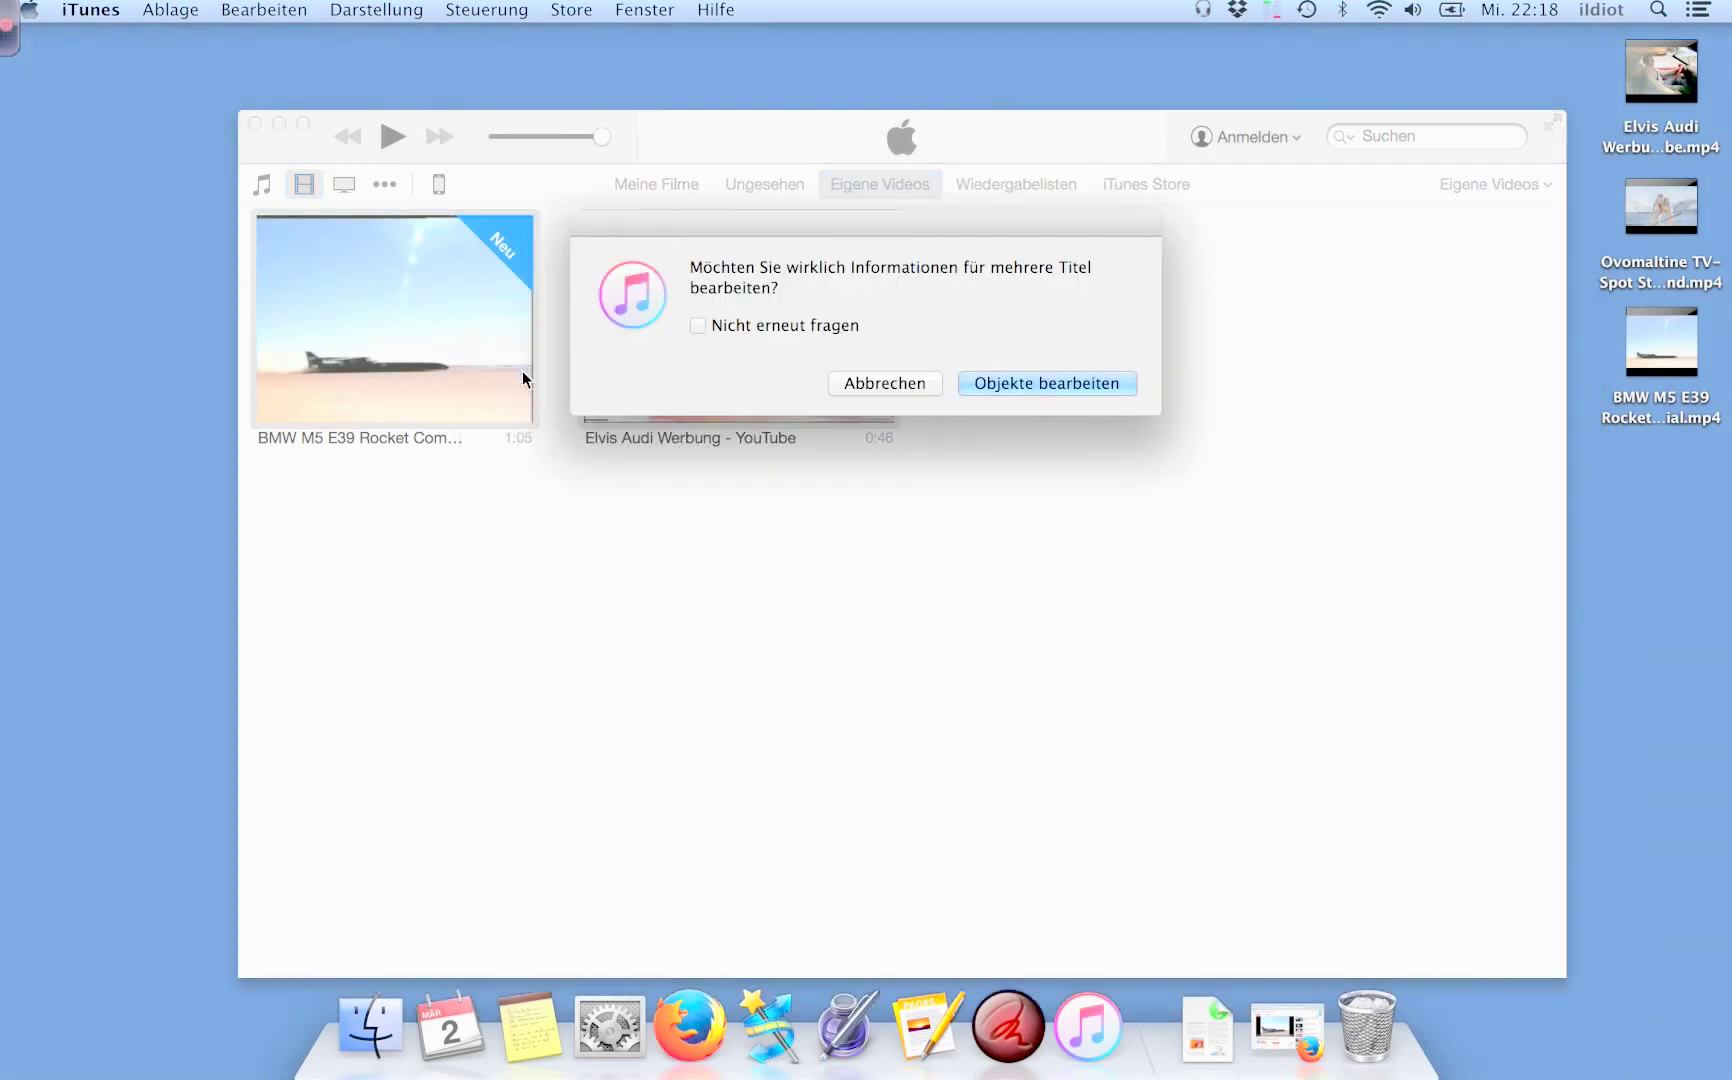
left_click(1011, 384)
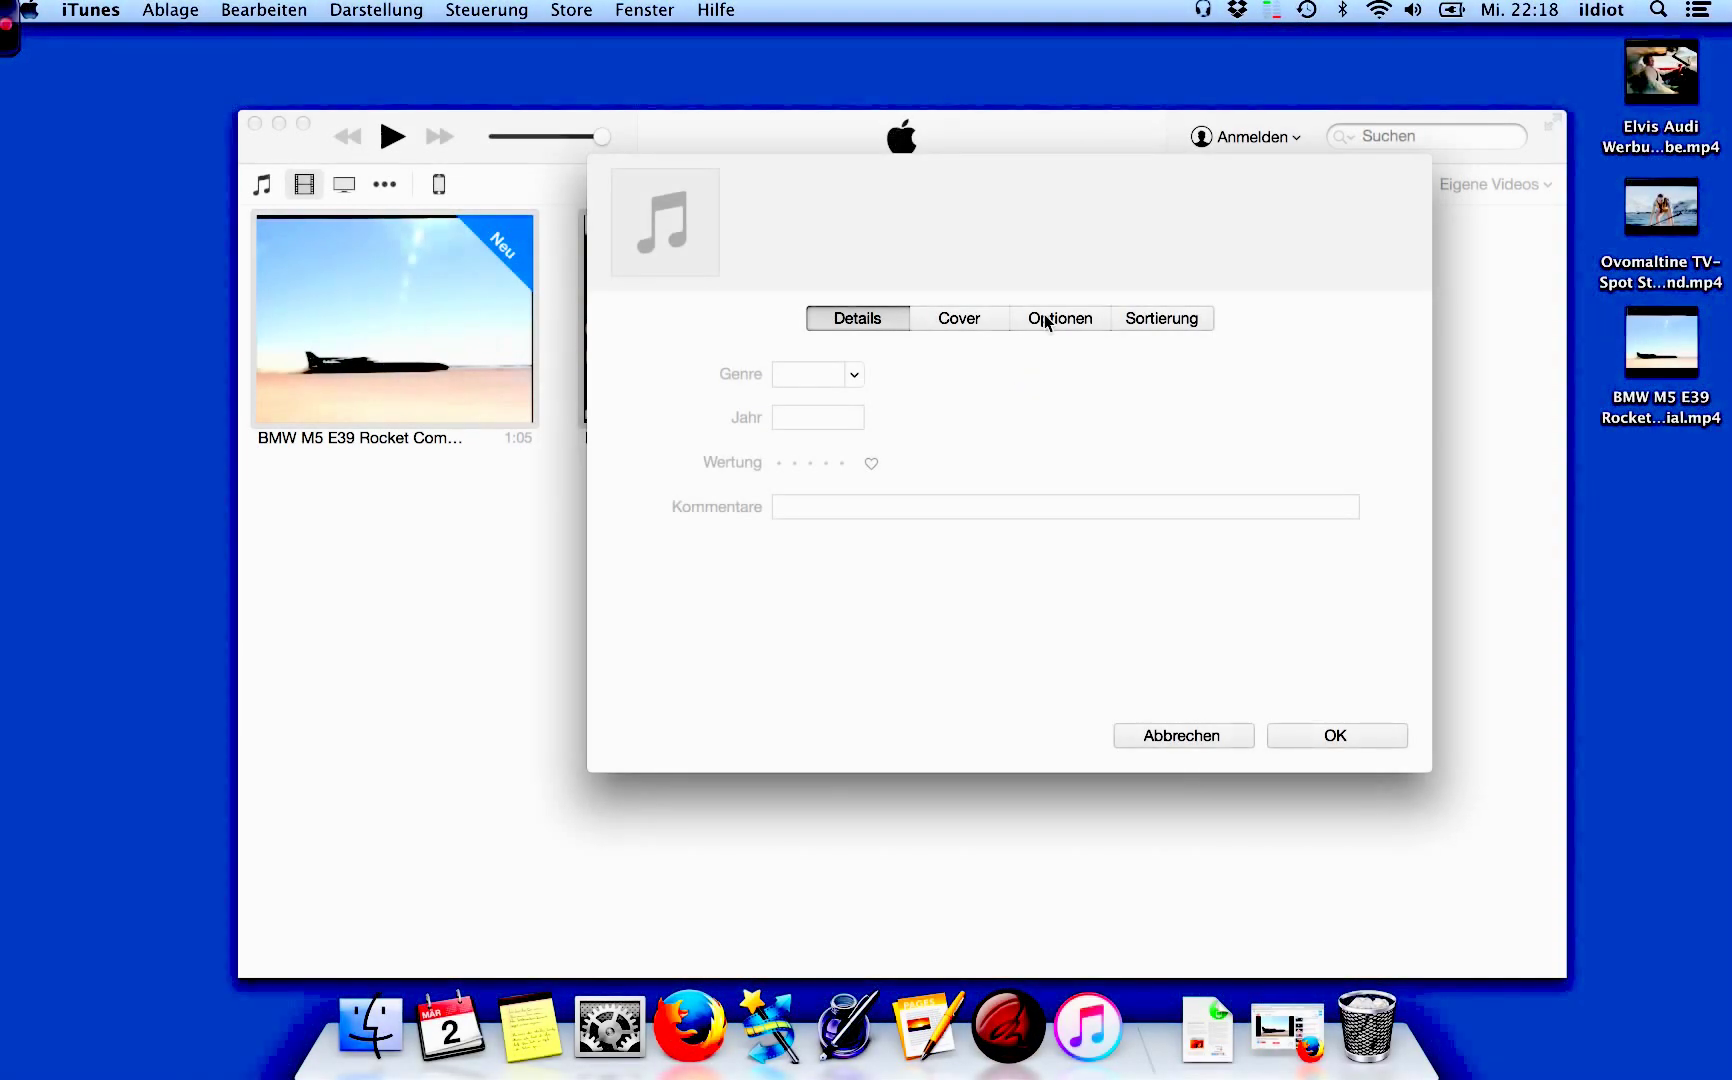
left_click(1045, 320)
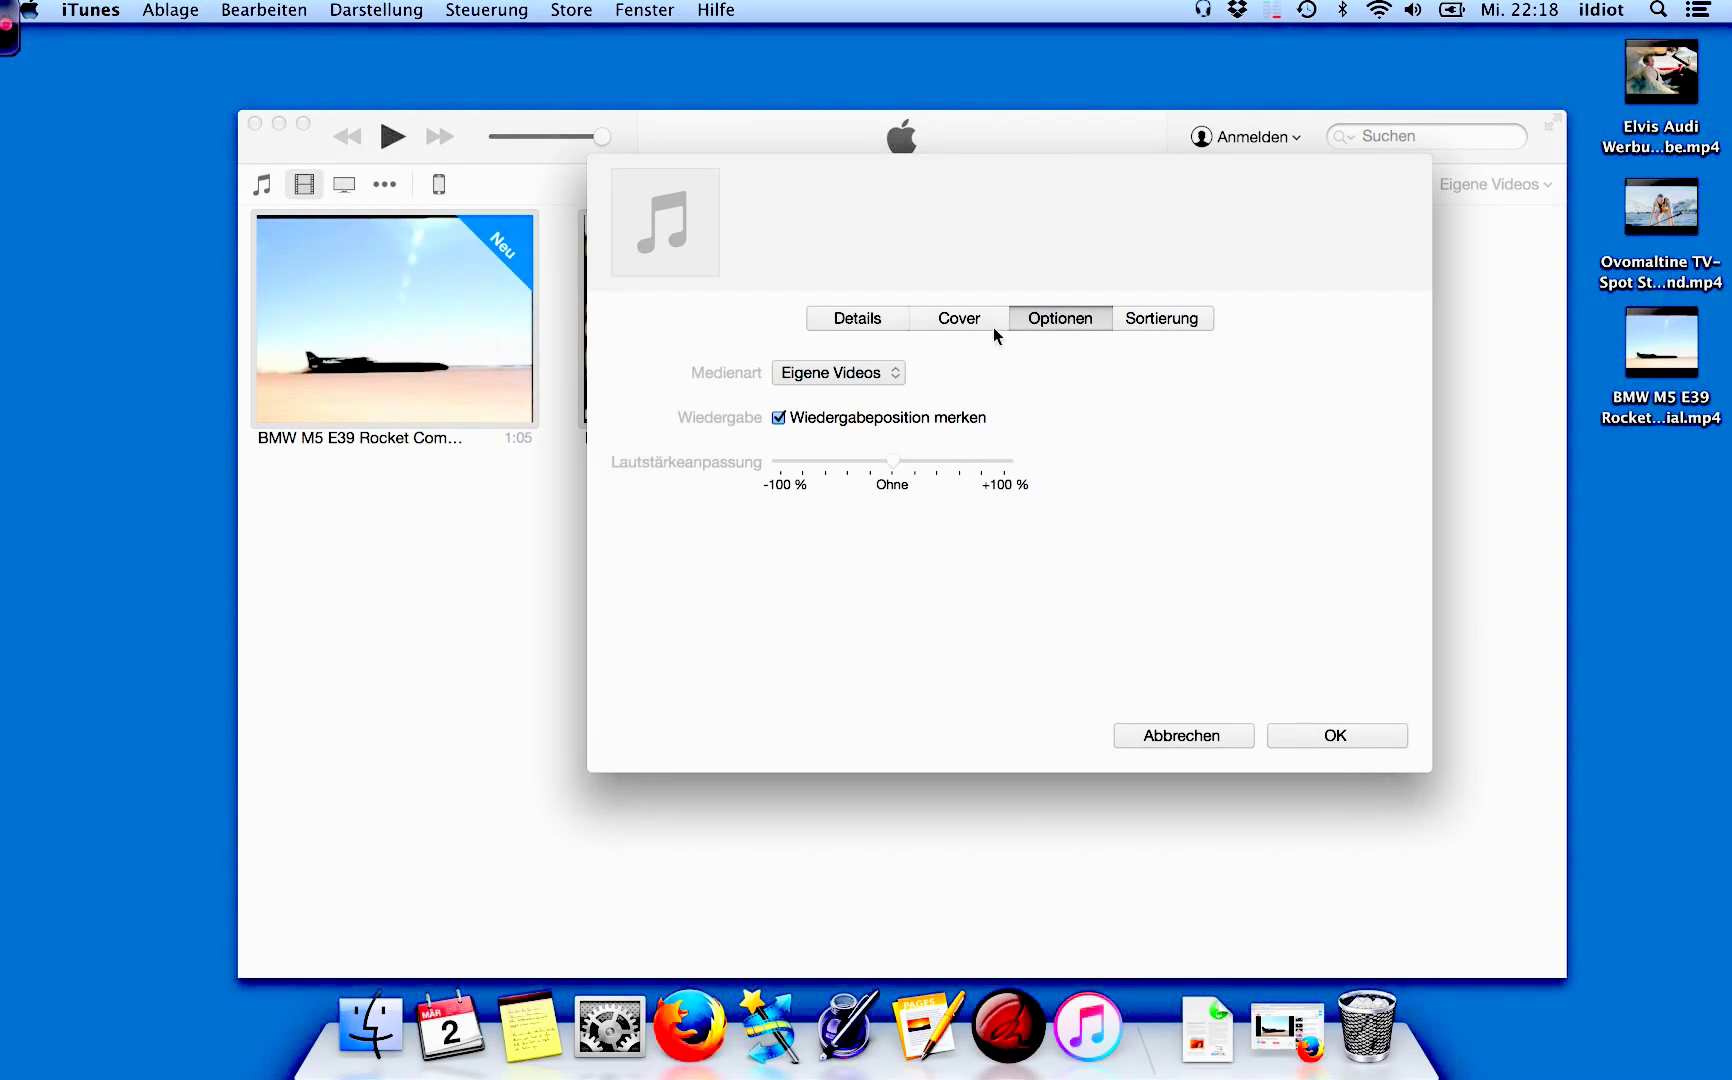
left_click(892, 376)
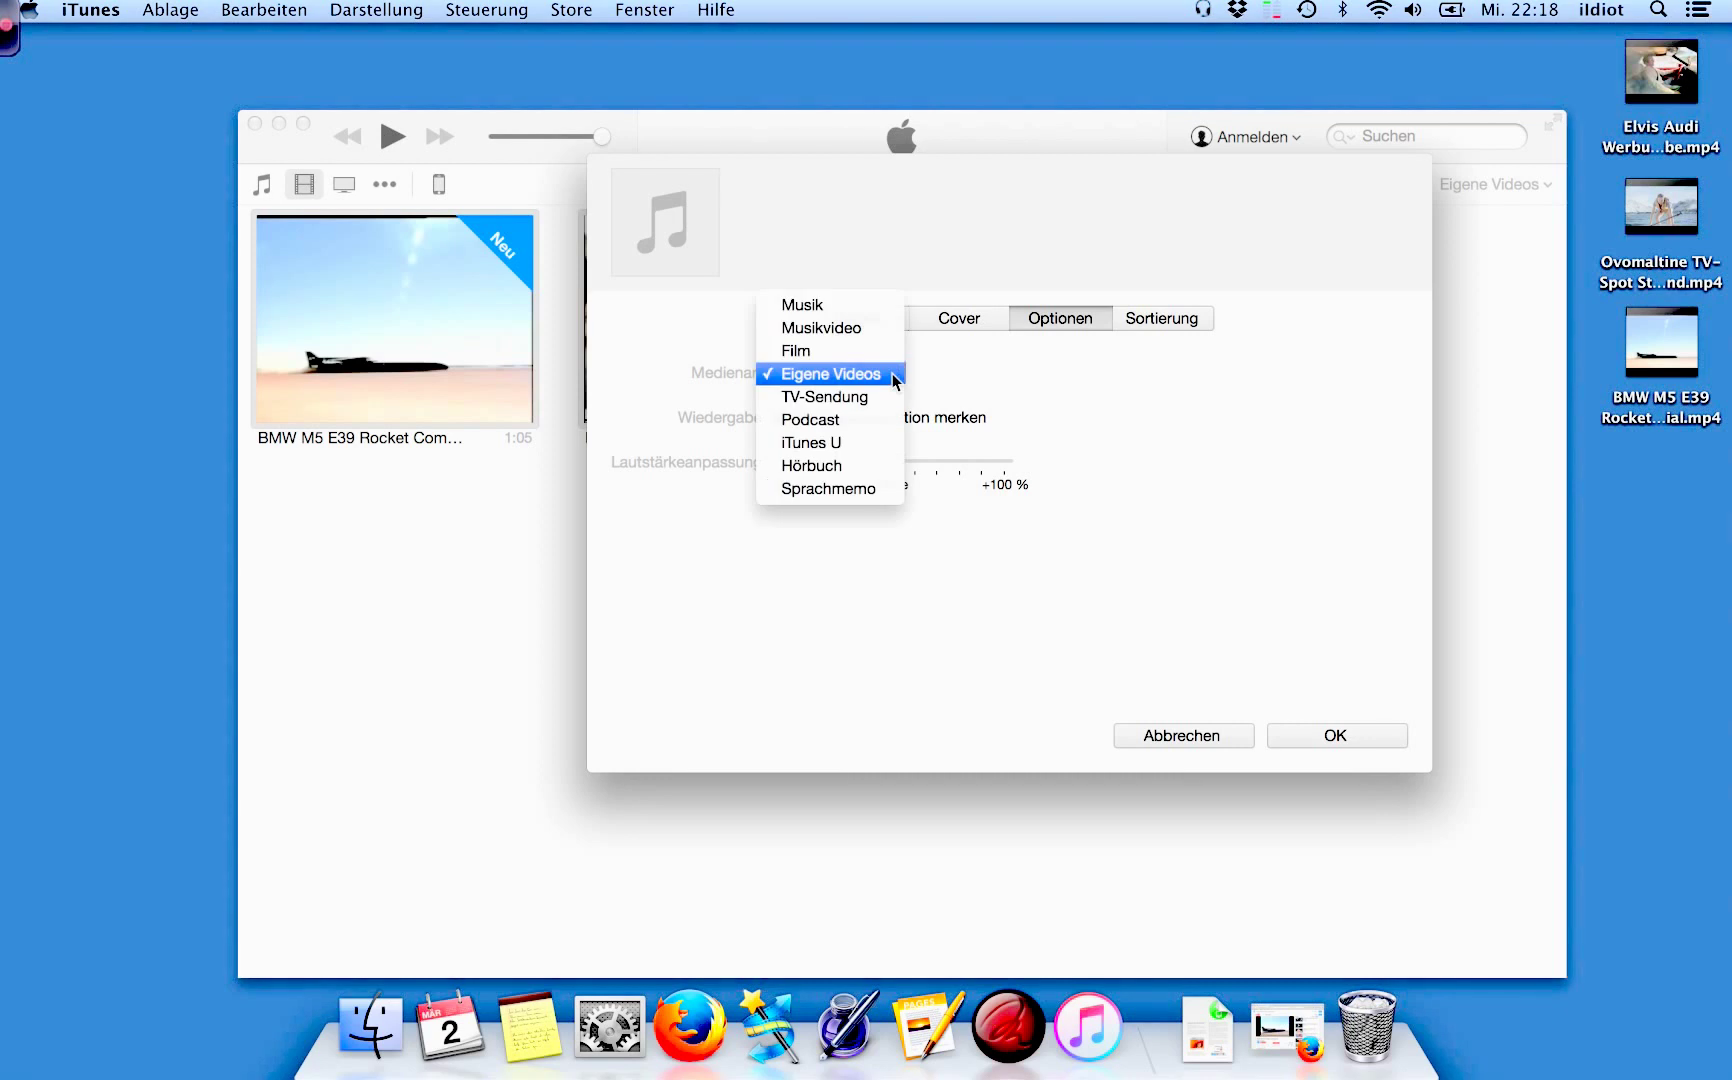
left_click(858, 328)
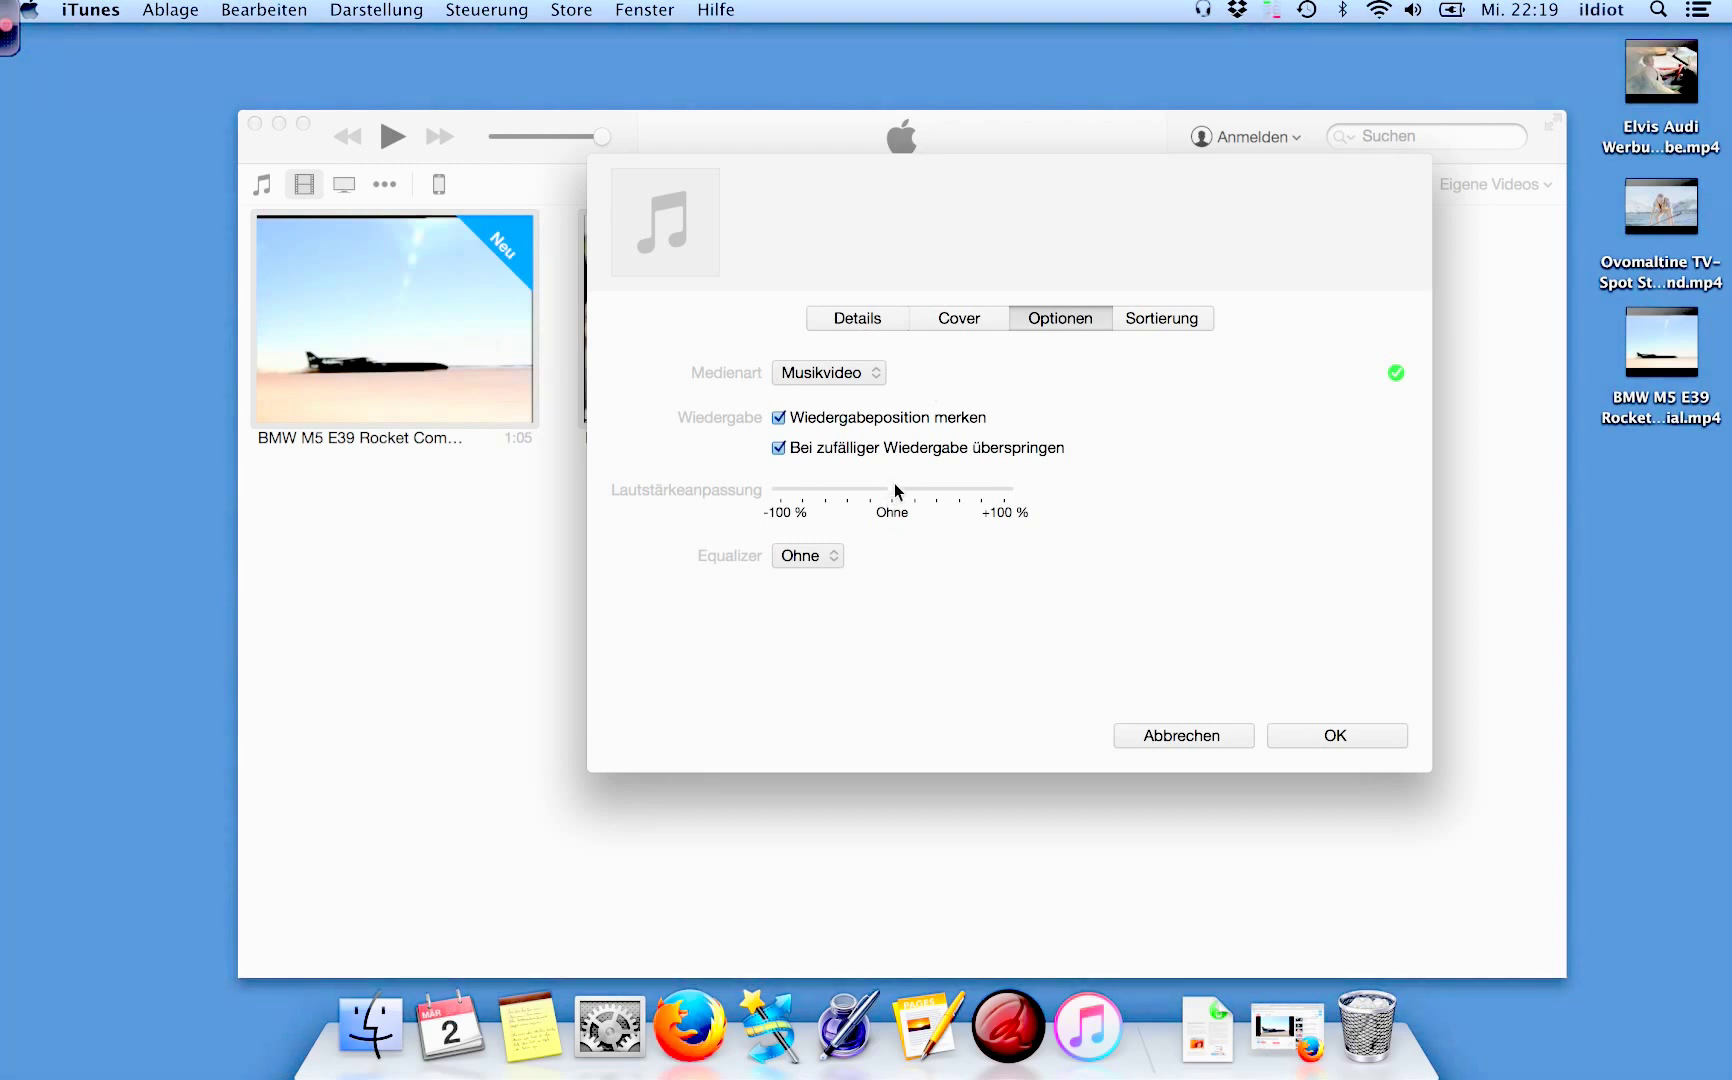
left_click(1329, 735)
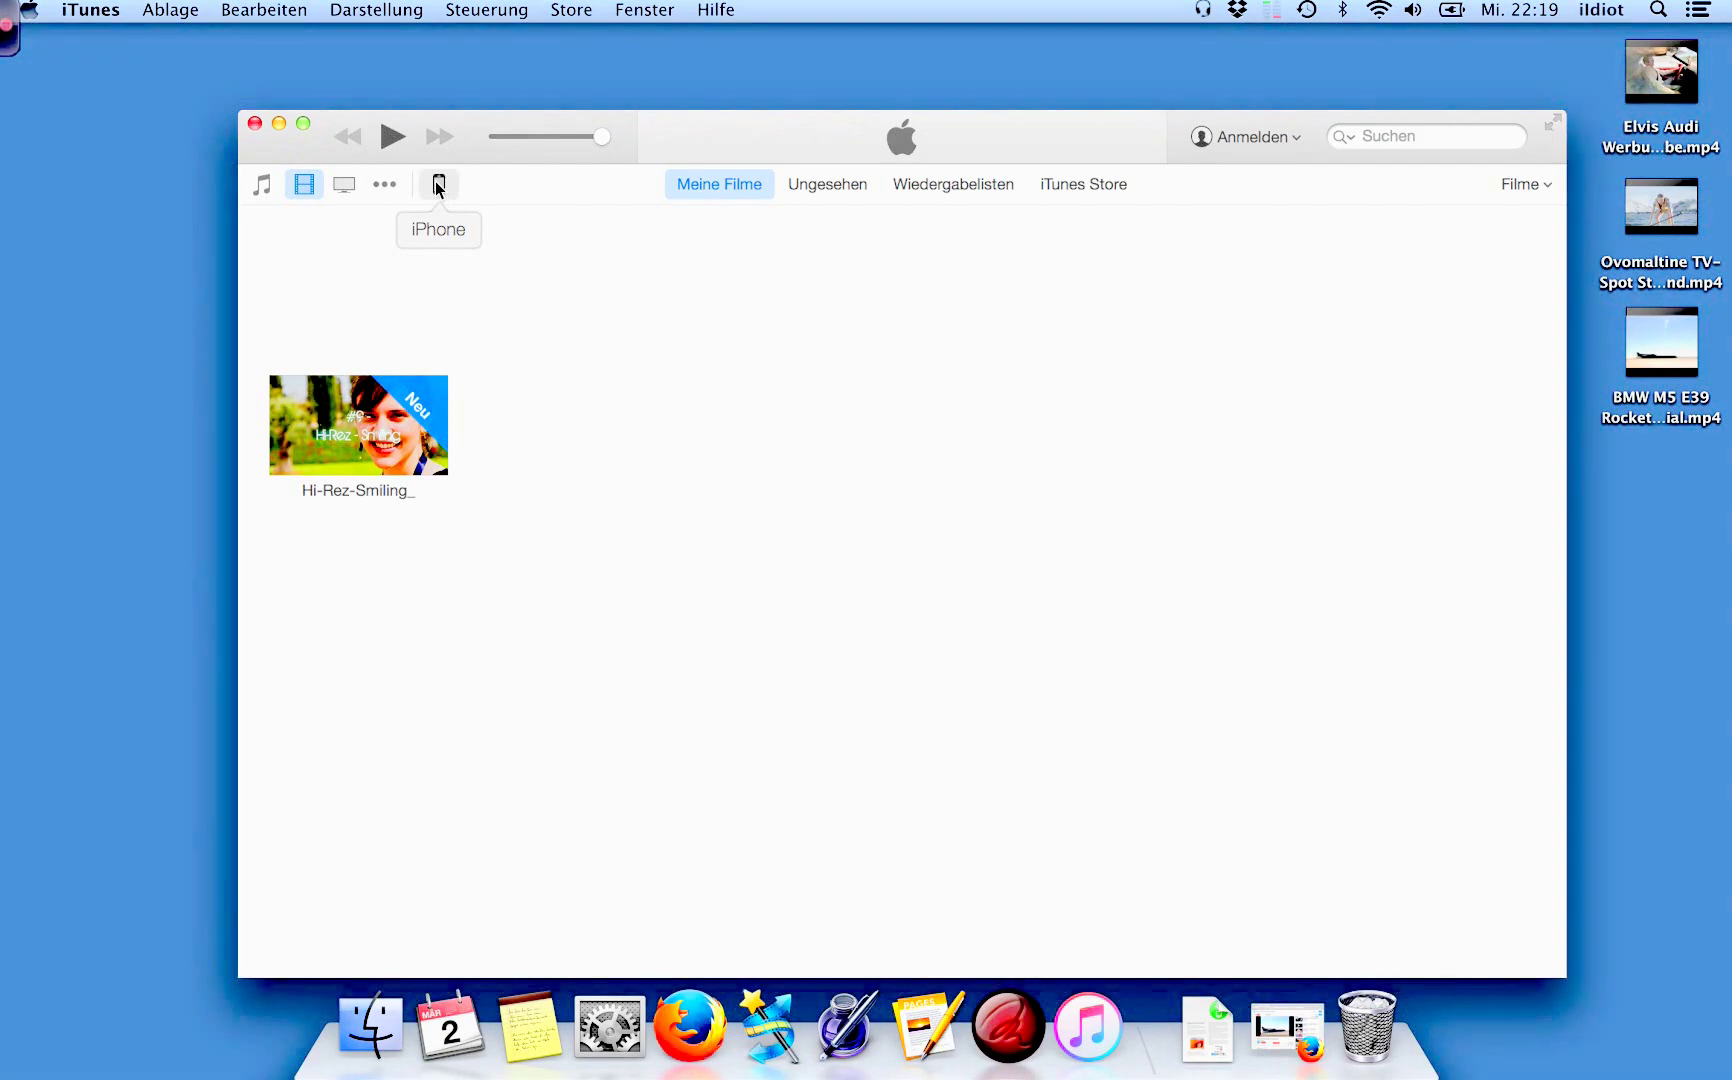
- Sync music to the connected iPhone with the playlist Oktober2015 selected and music videos included
left_click(438, 185)
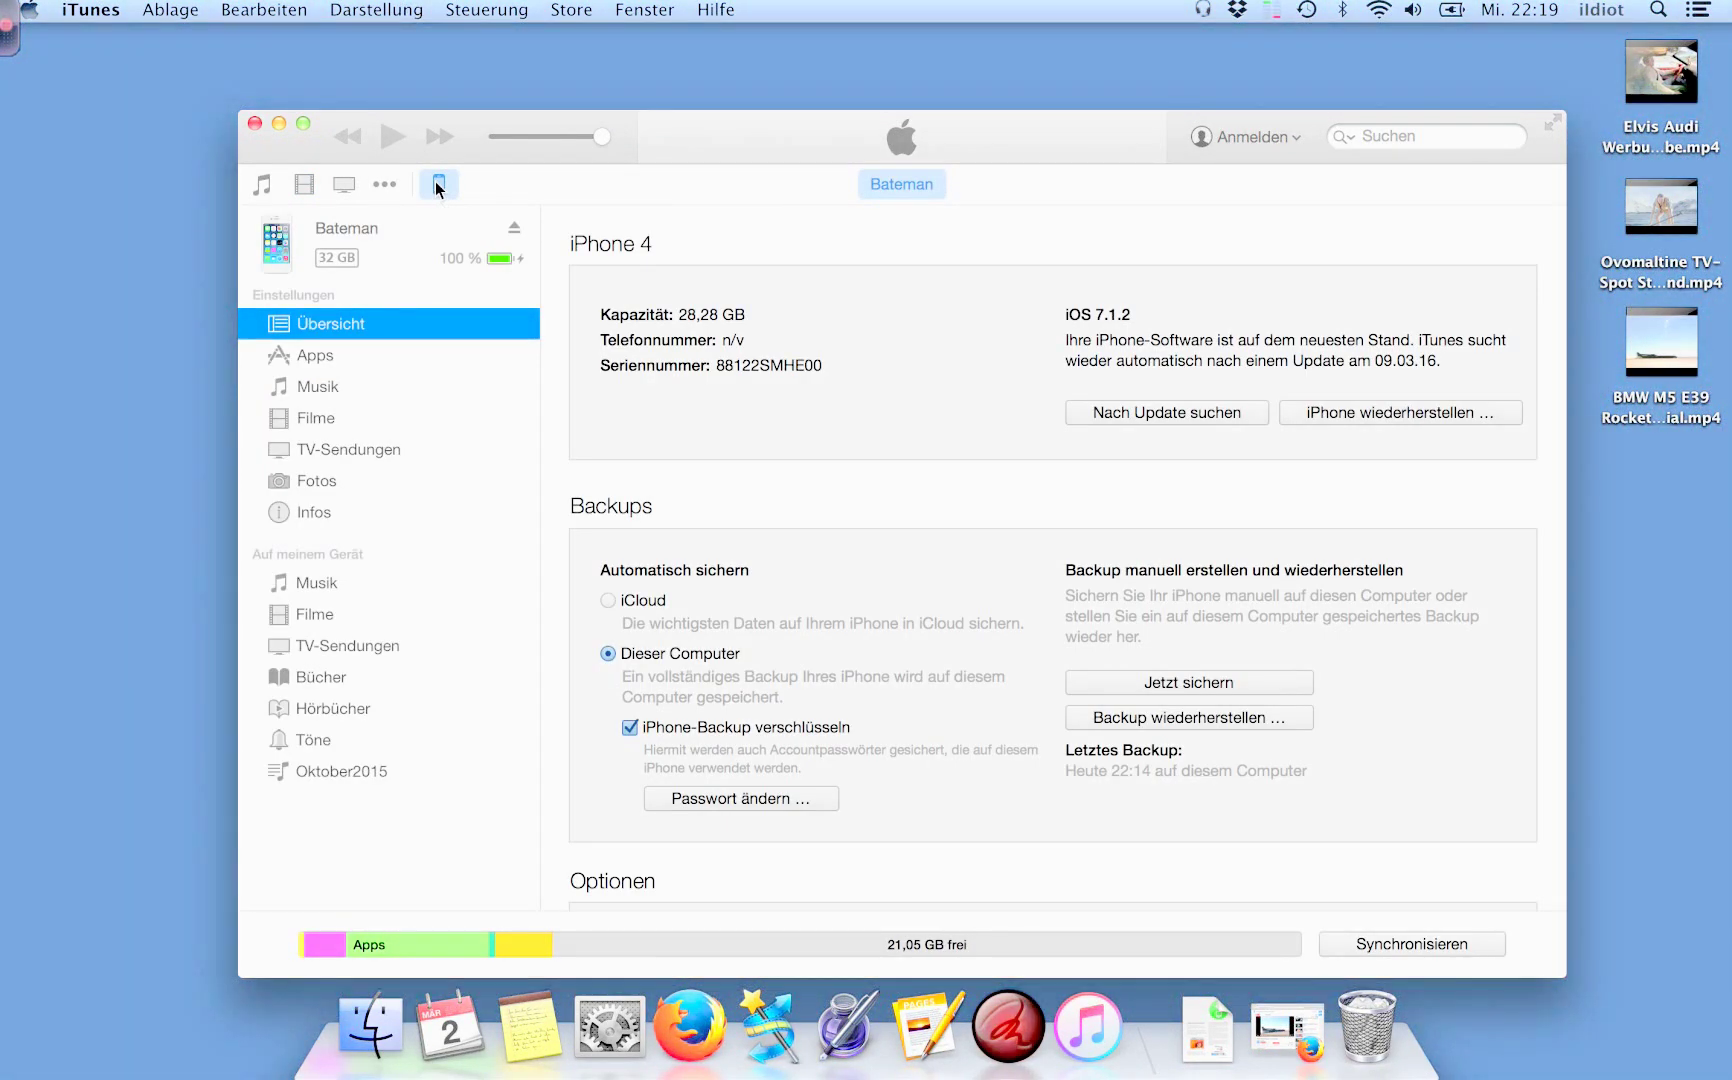
left_click(313, 388)
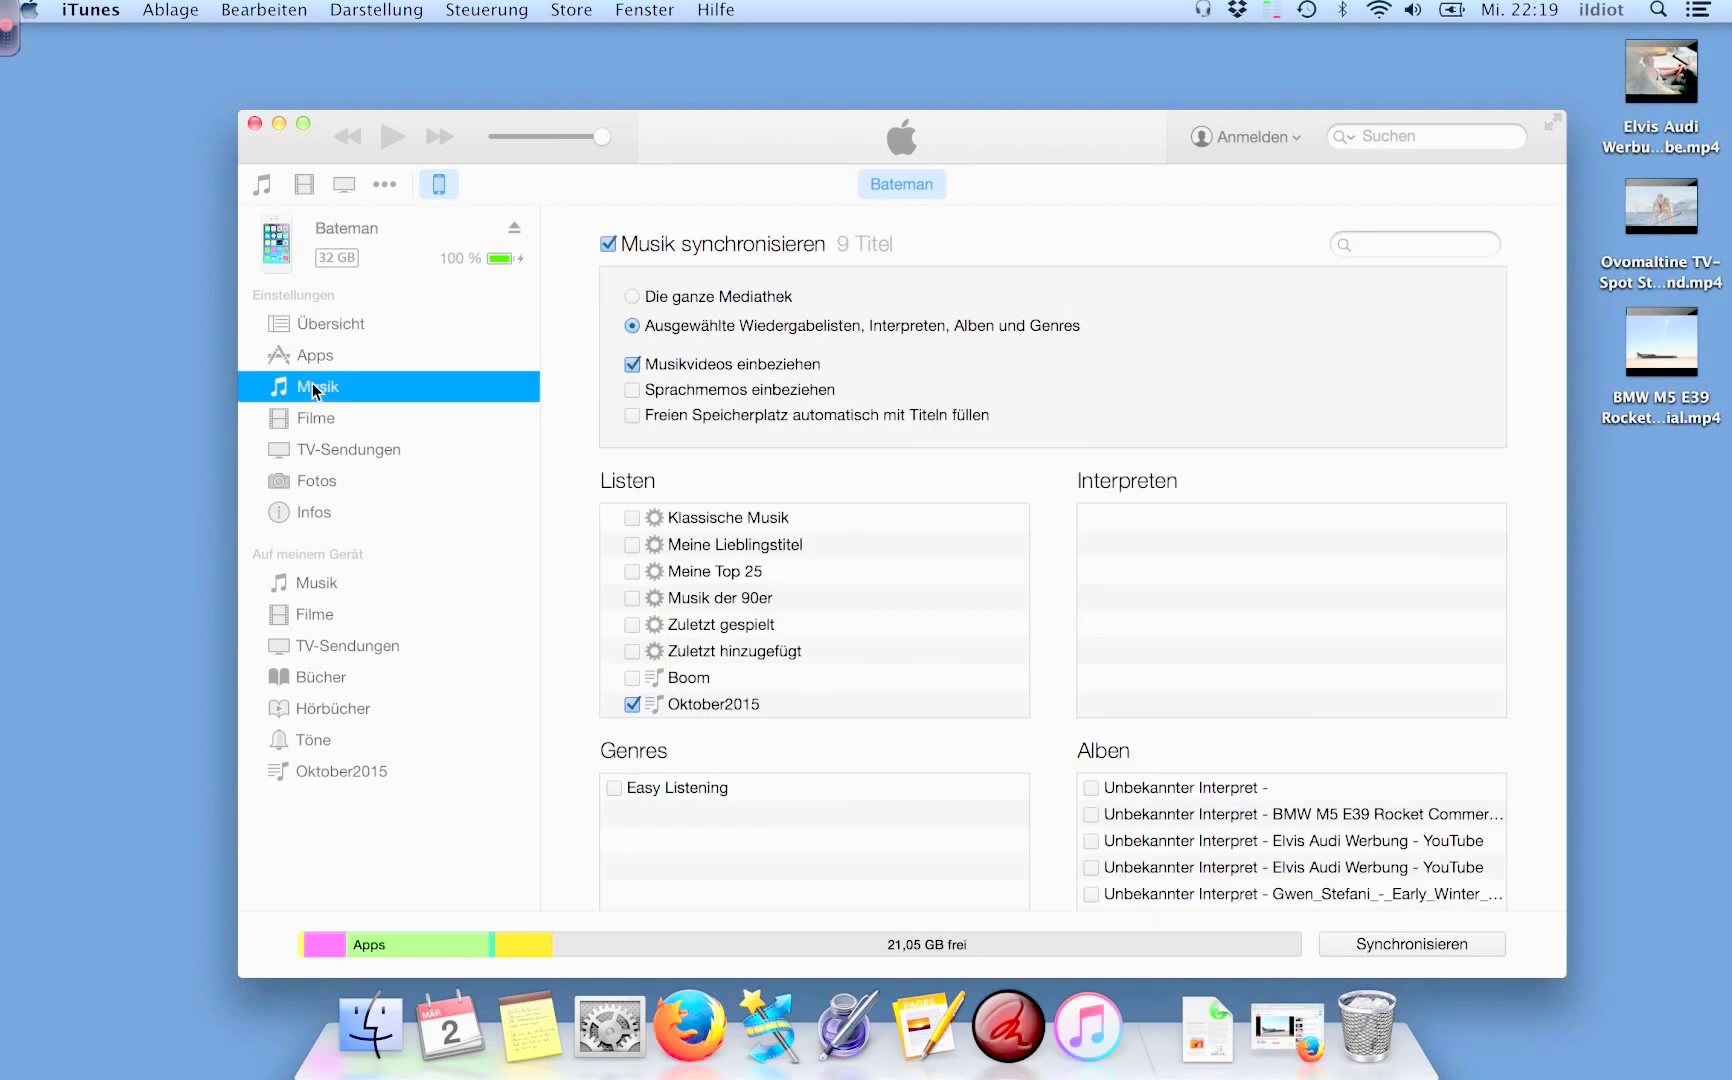
left_click(609, 245)
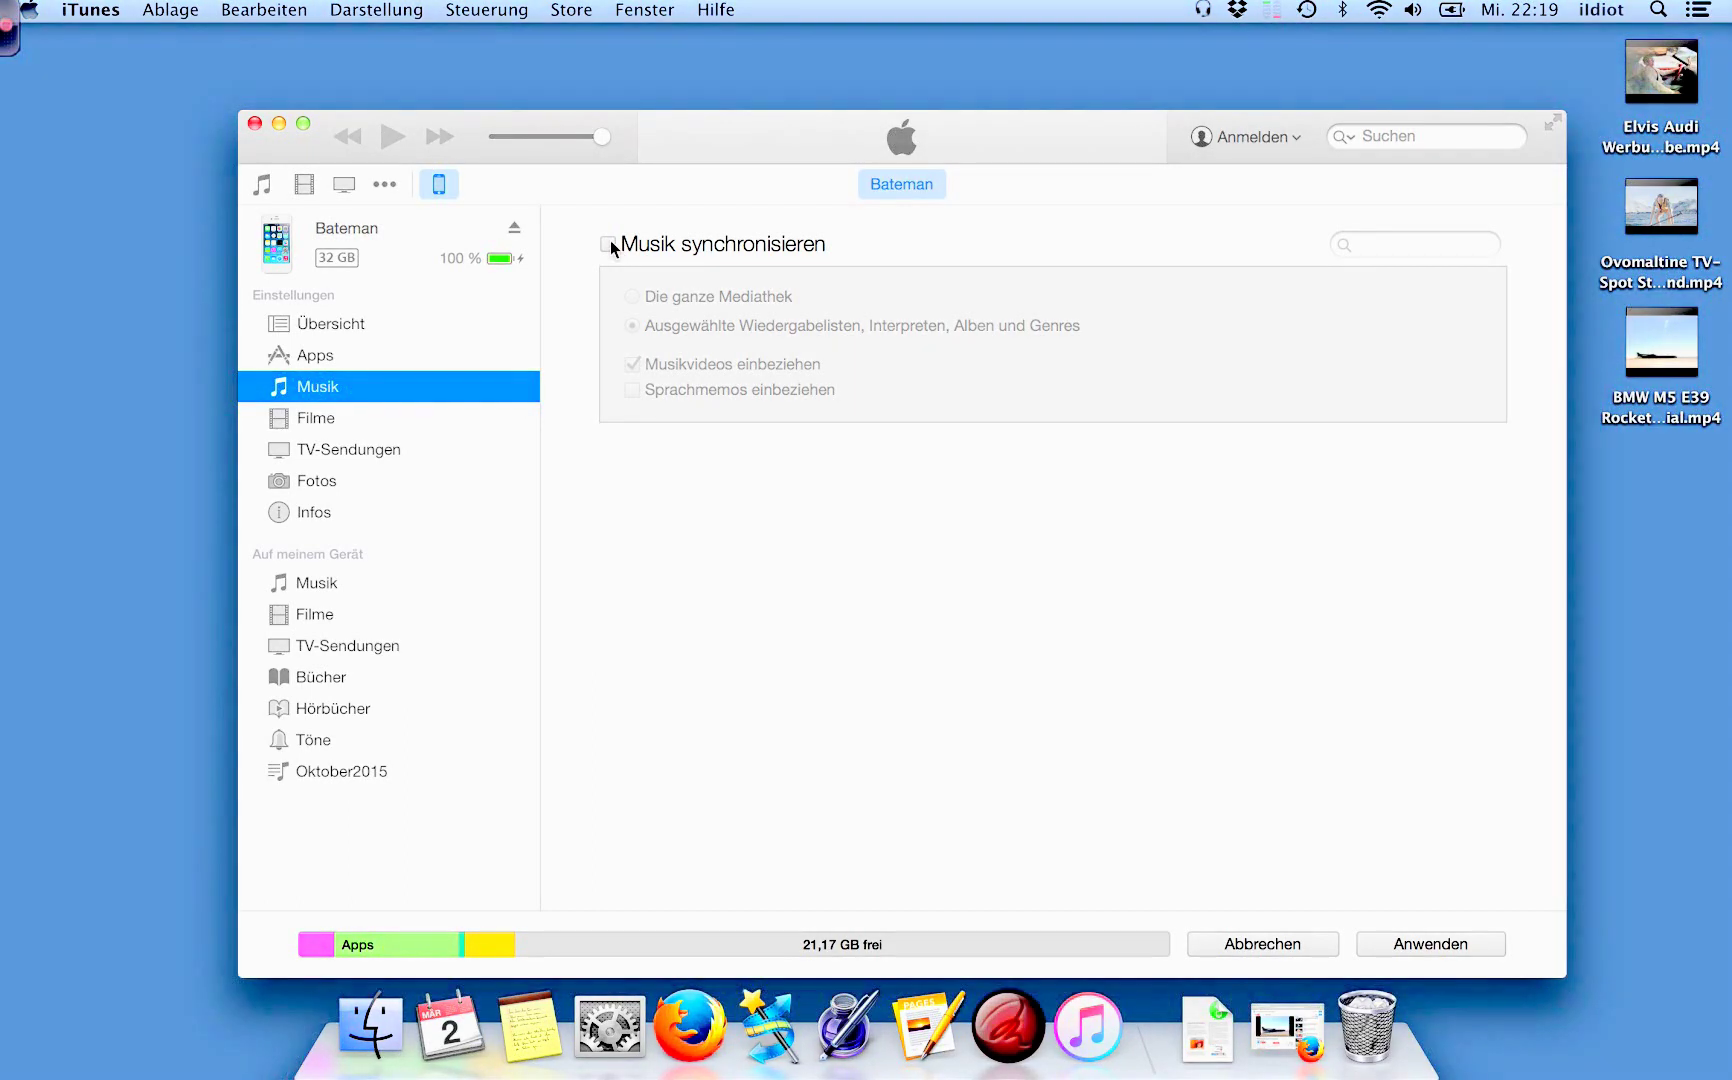
left_click(609, 245)
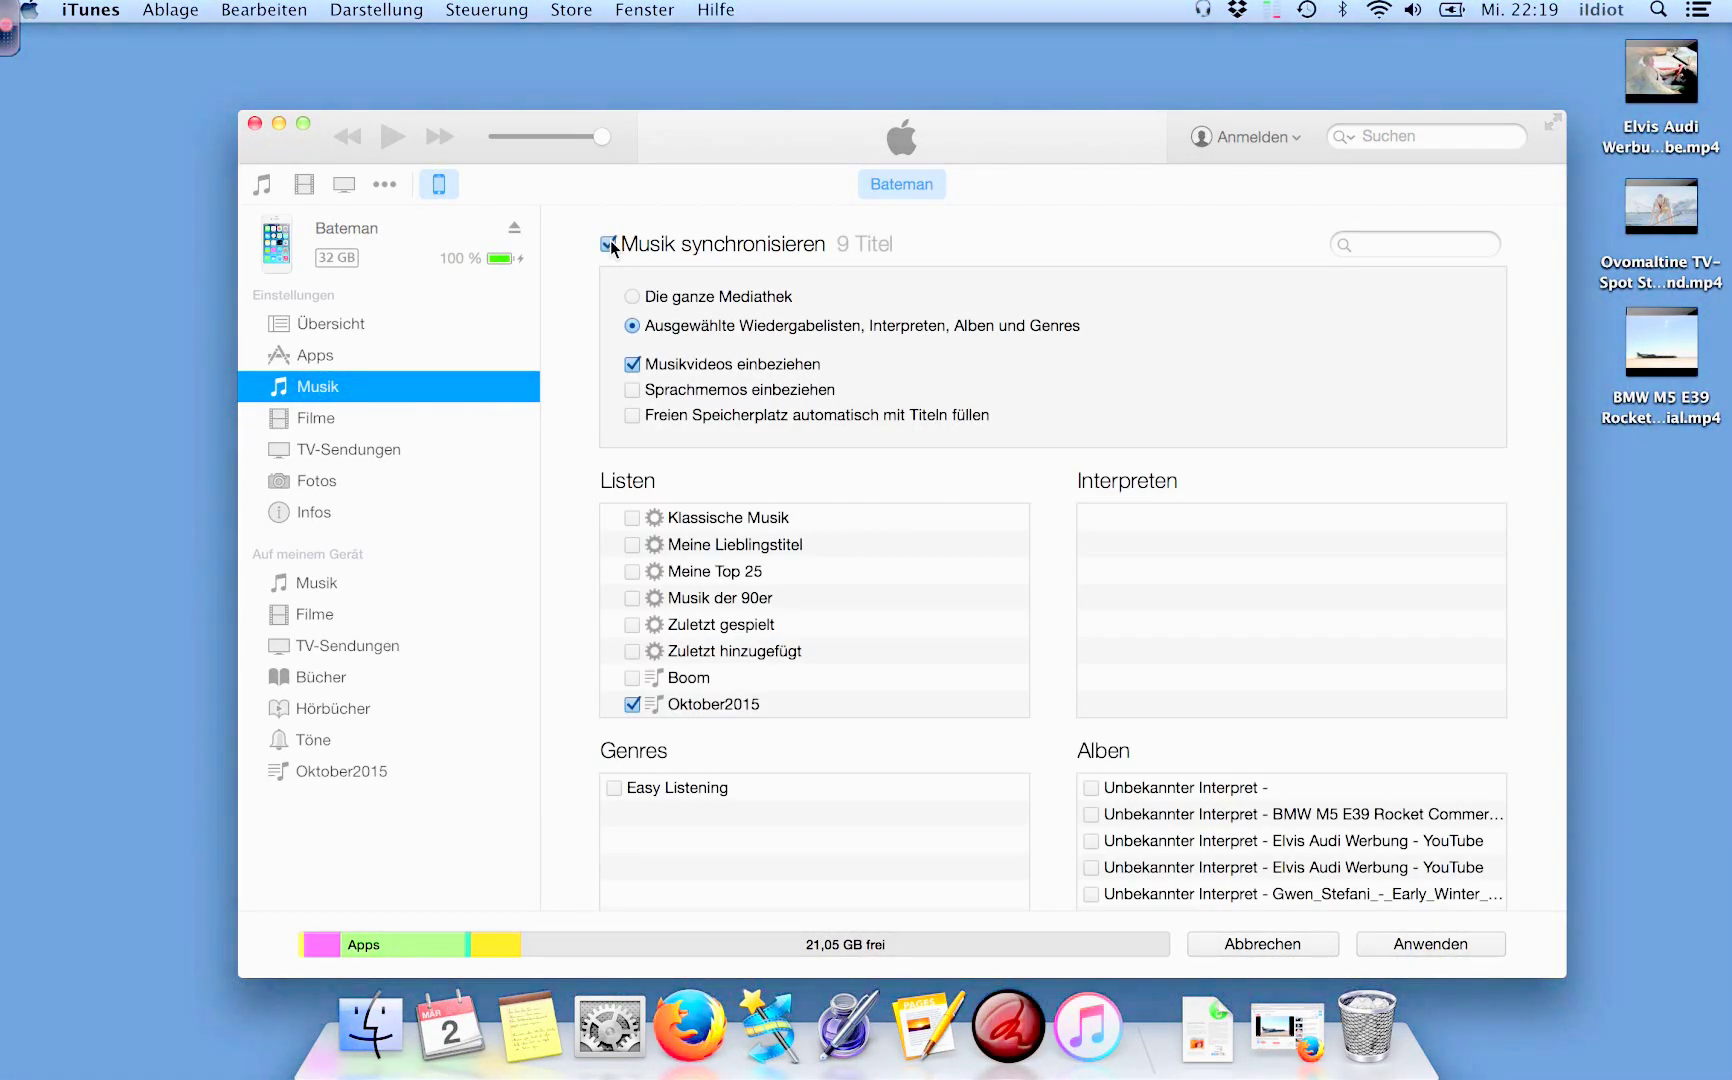
left_click(737, 704)
left_click(633, 704)
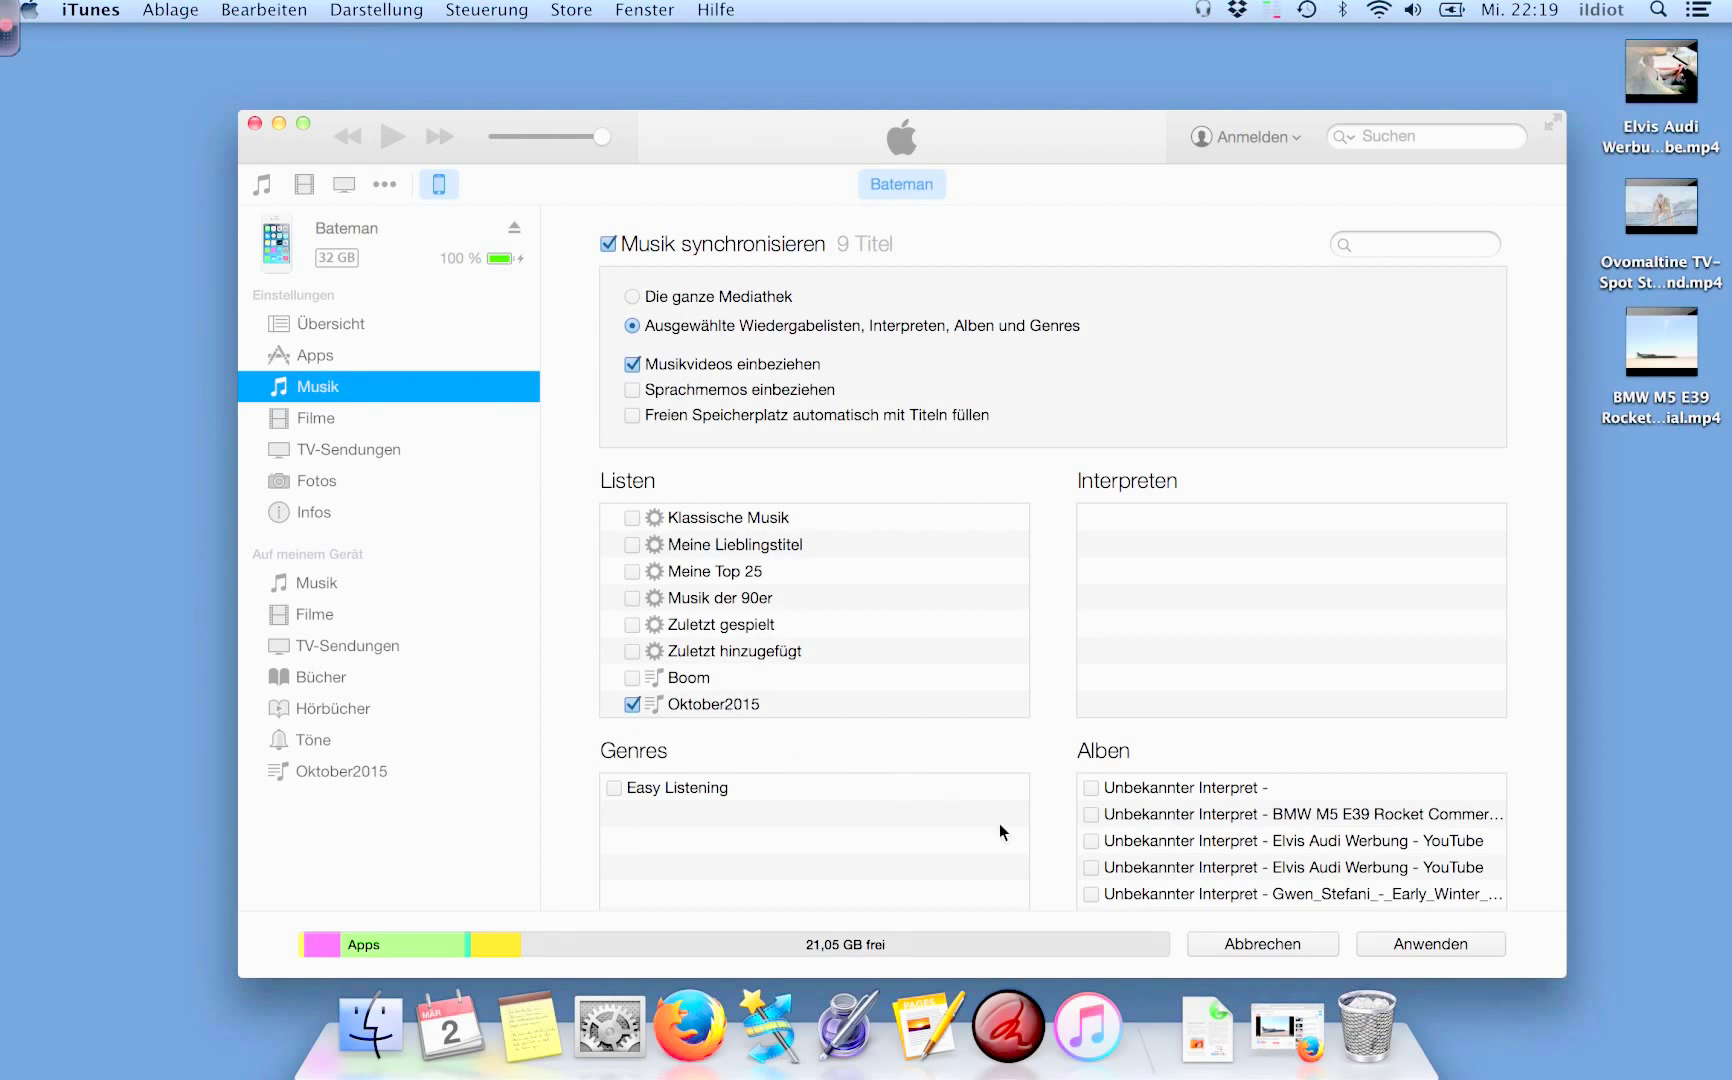
left_click(1452, 943)
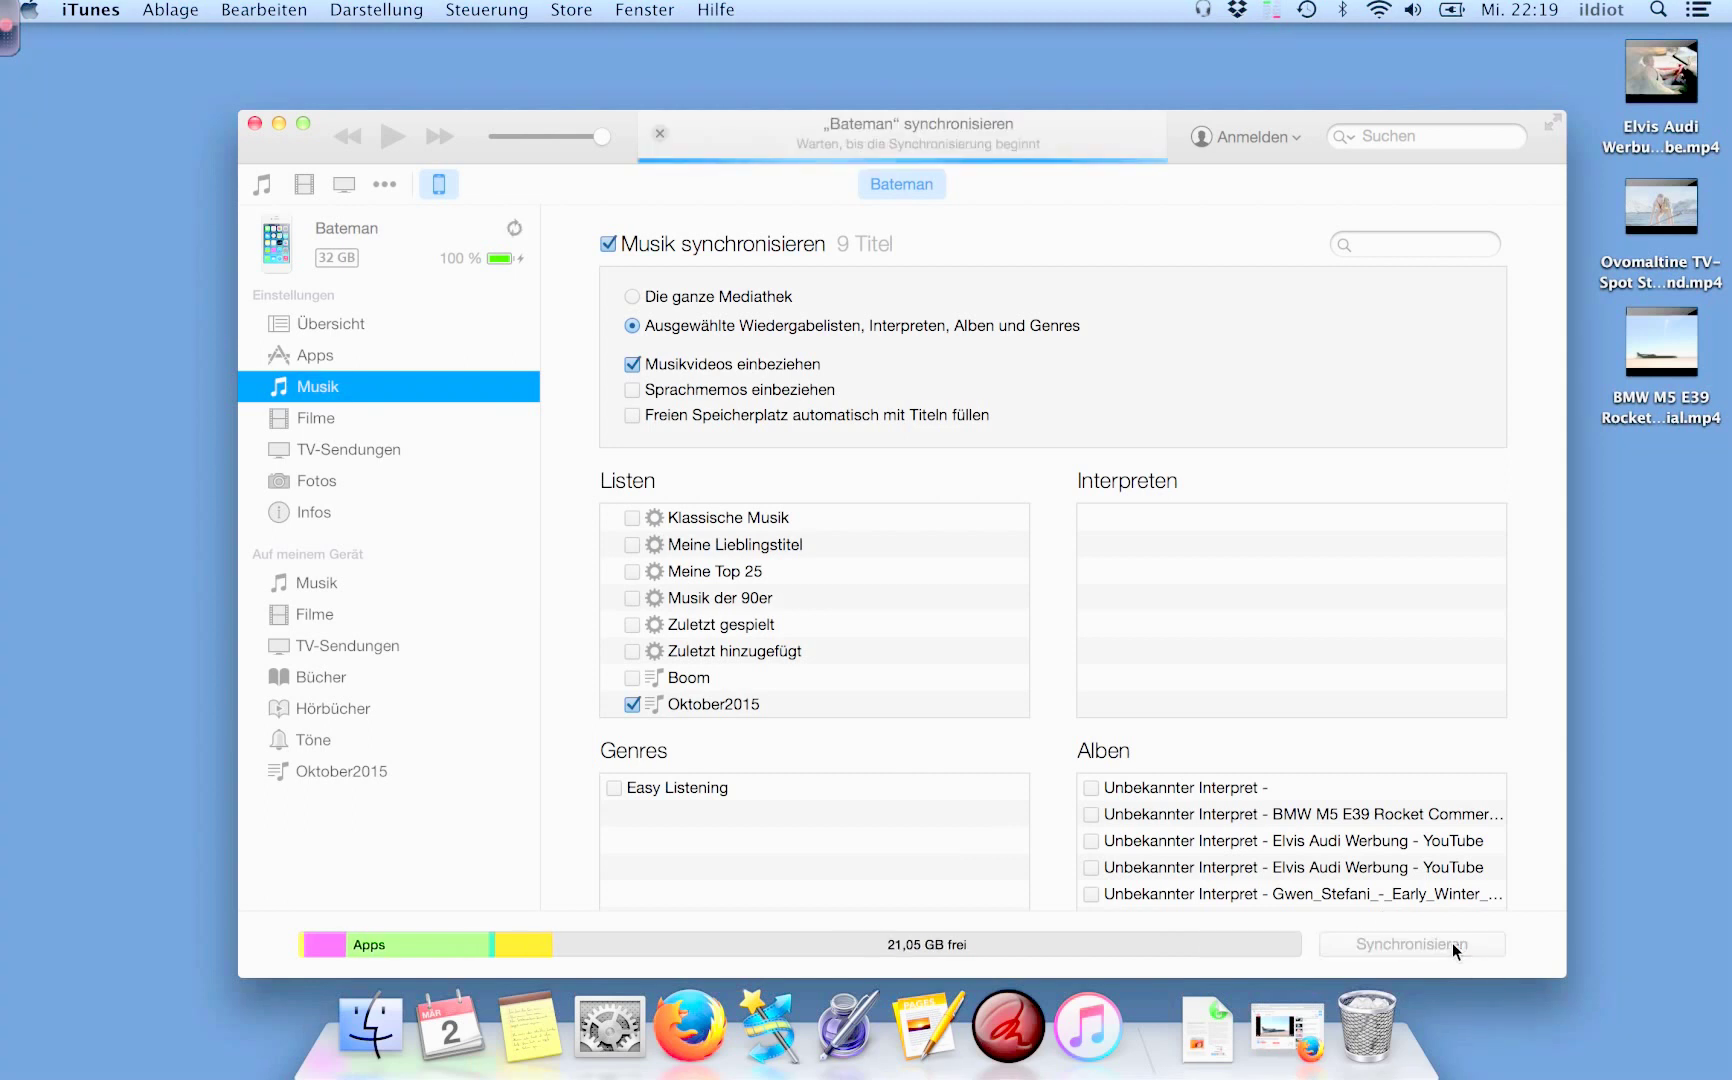